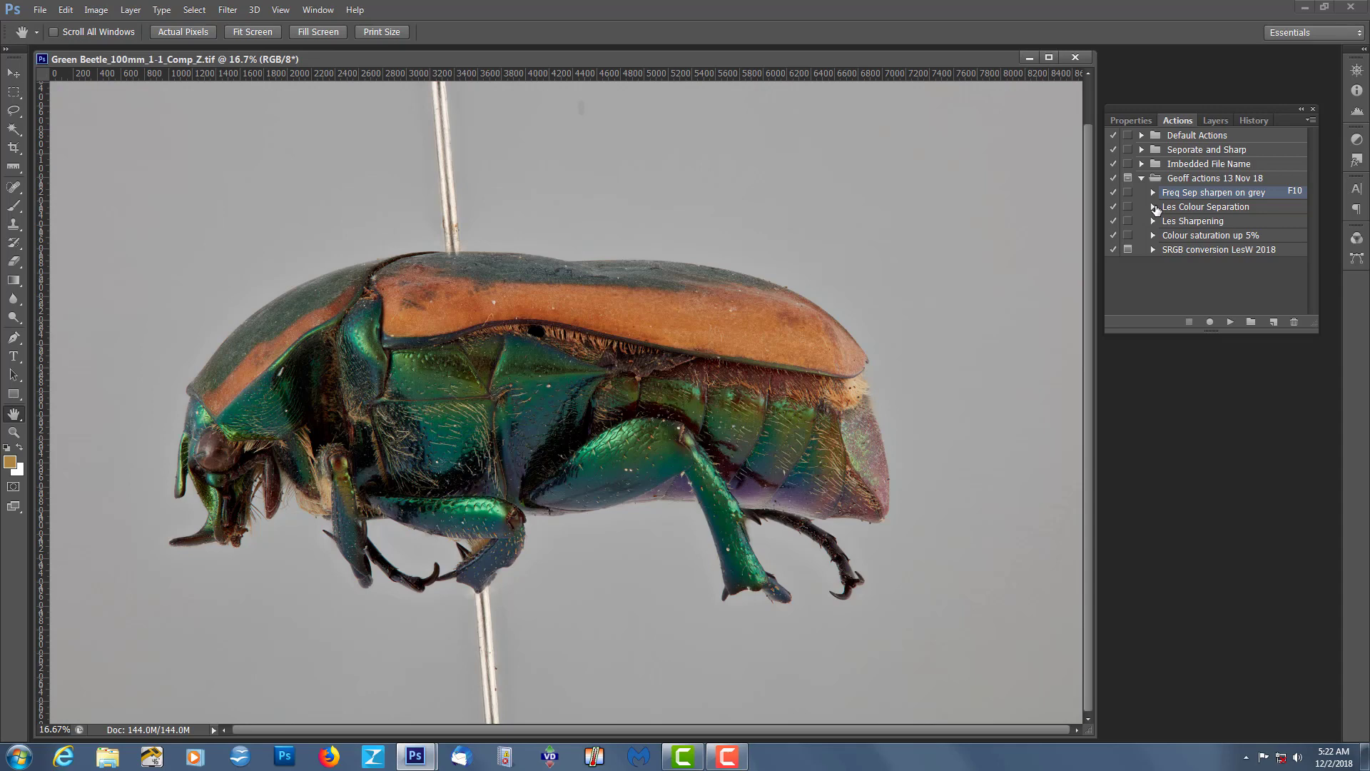
# - Examine the recorded Smart Sharpen and Unsharp Mask settings inside the Les Sharpening action
pyautogui.click(1154, 207)
pyautogui.click(1153, 207)
pyautogui.click(1153, 221)
pyautogui.click(1166, 237)
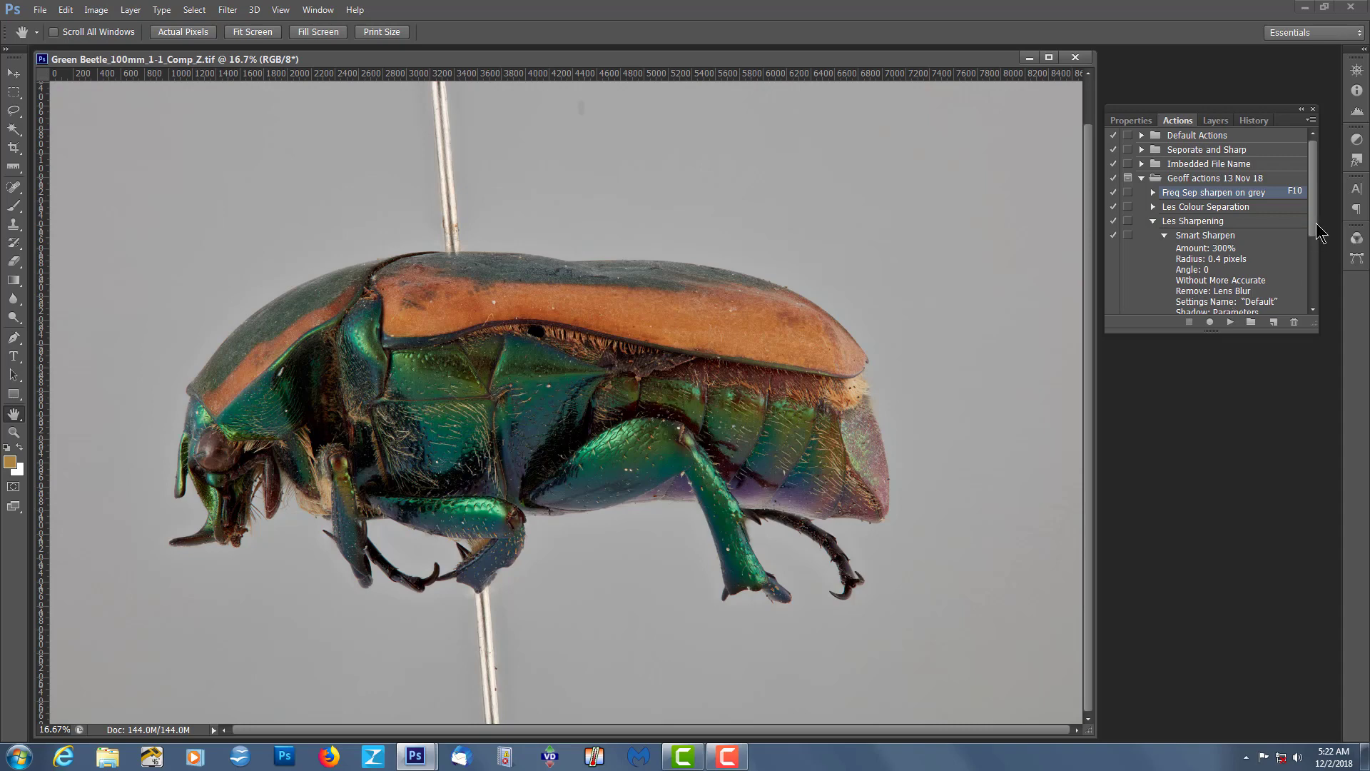
pyautogui.scroll(-4, 1213, 229)
pyautogui.scroll(3, 1142, 214)
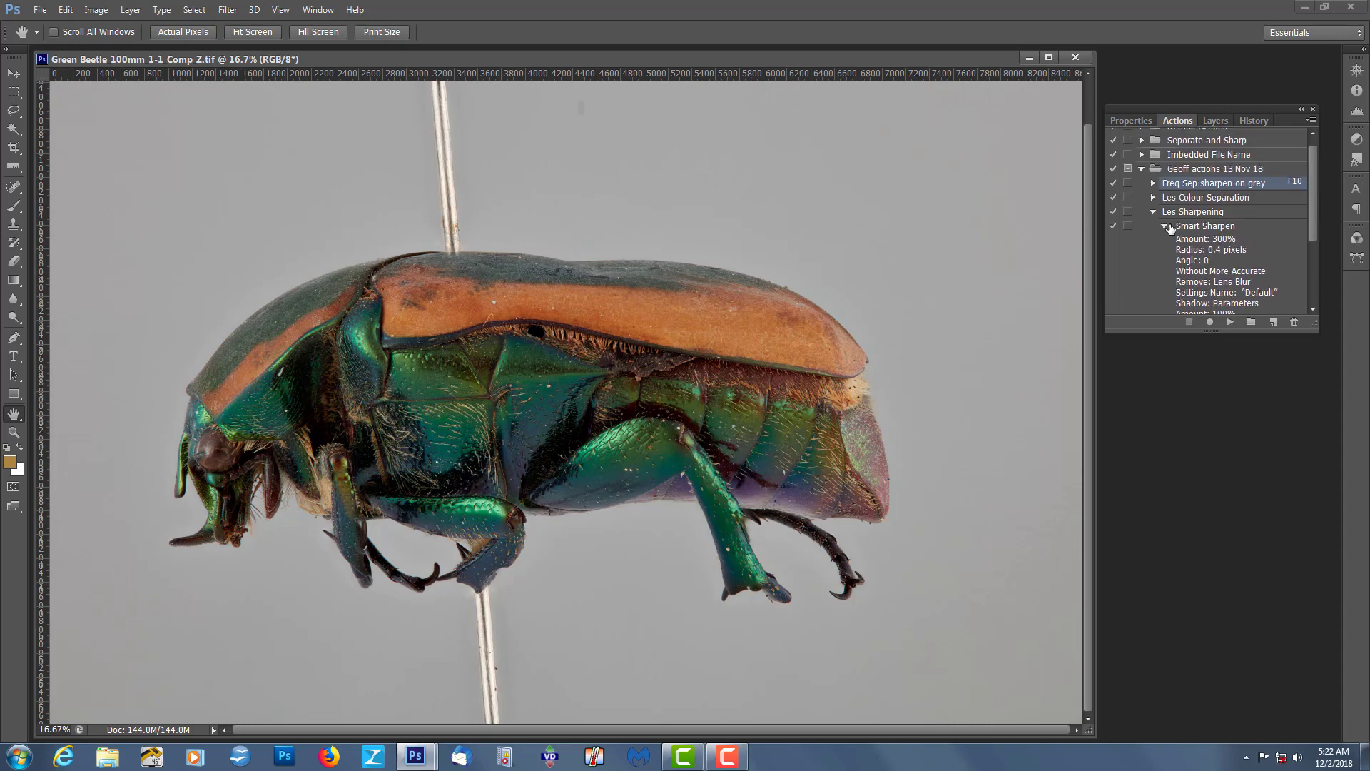
pyautogui.click(1164, 226)
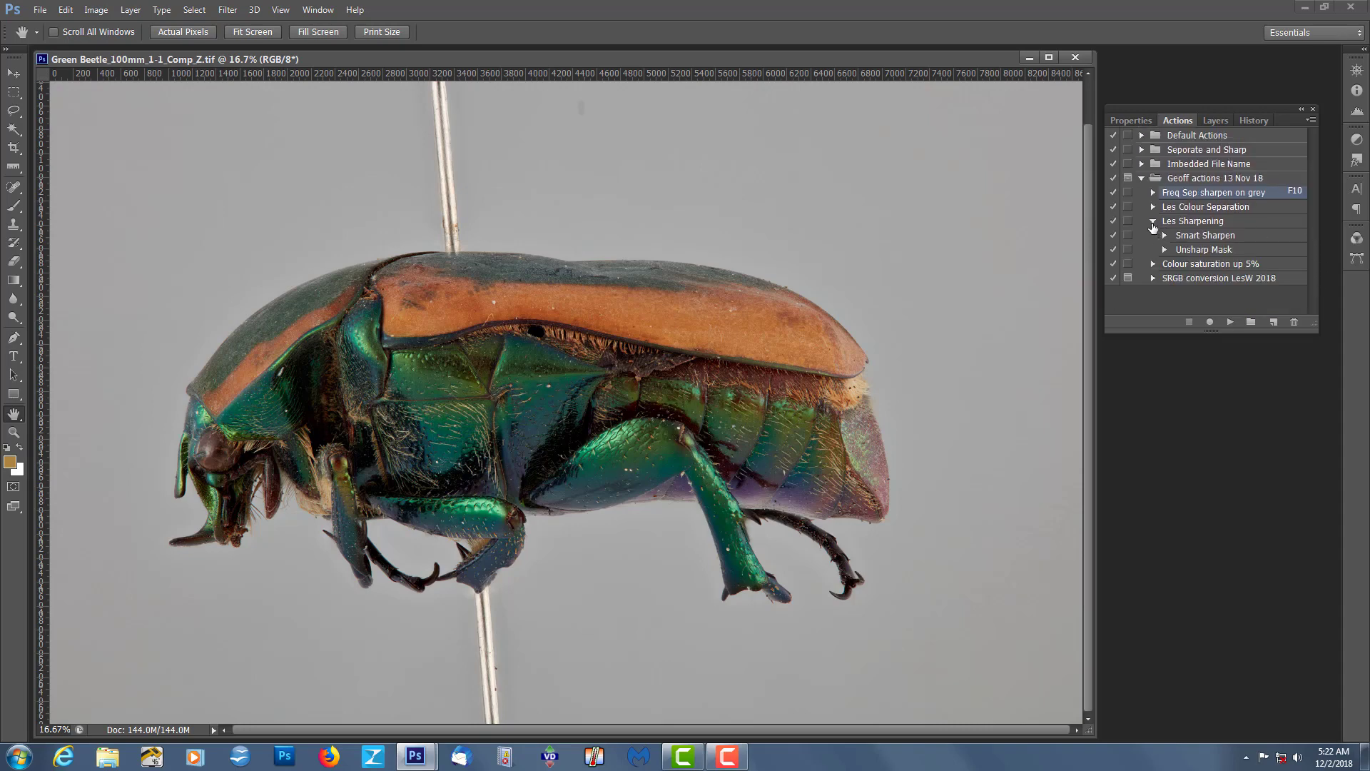
pyautogui.click(1153, 224)
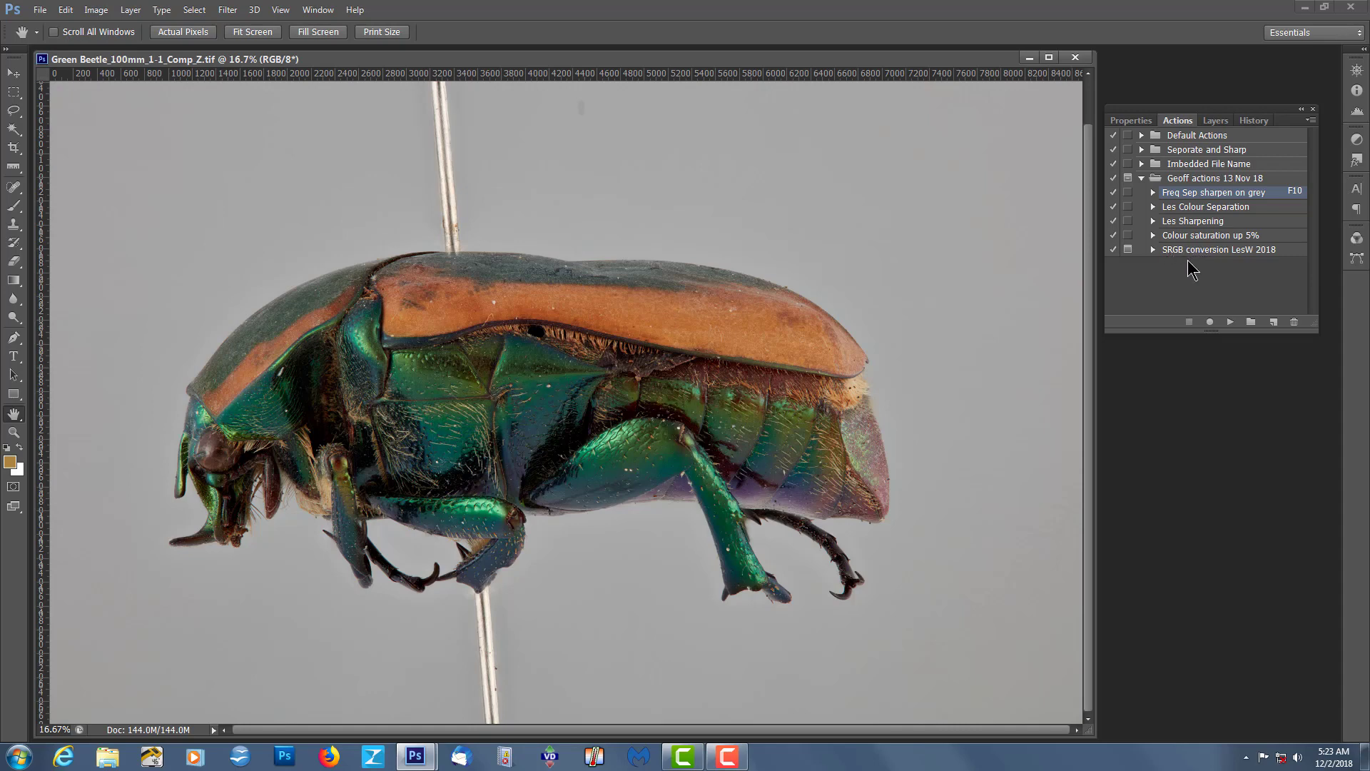
# - Review the recorded steps of the Freq Sep sharpen on grey action in the Geoff actions 13 Nov 18 set
pyautogui.click(1142, 179)
pyautogui.click(1141, 178)
pyautogui.click(1153, 192)
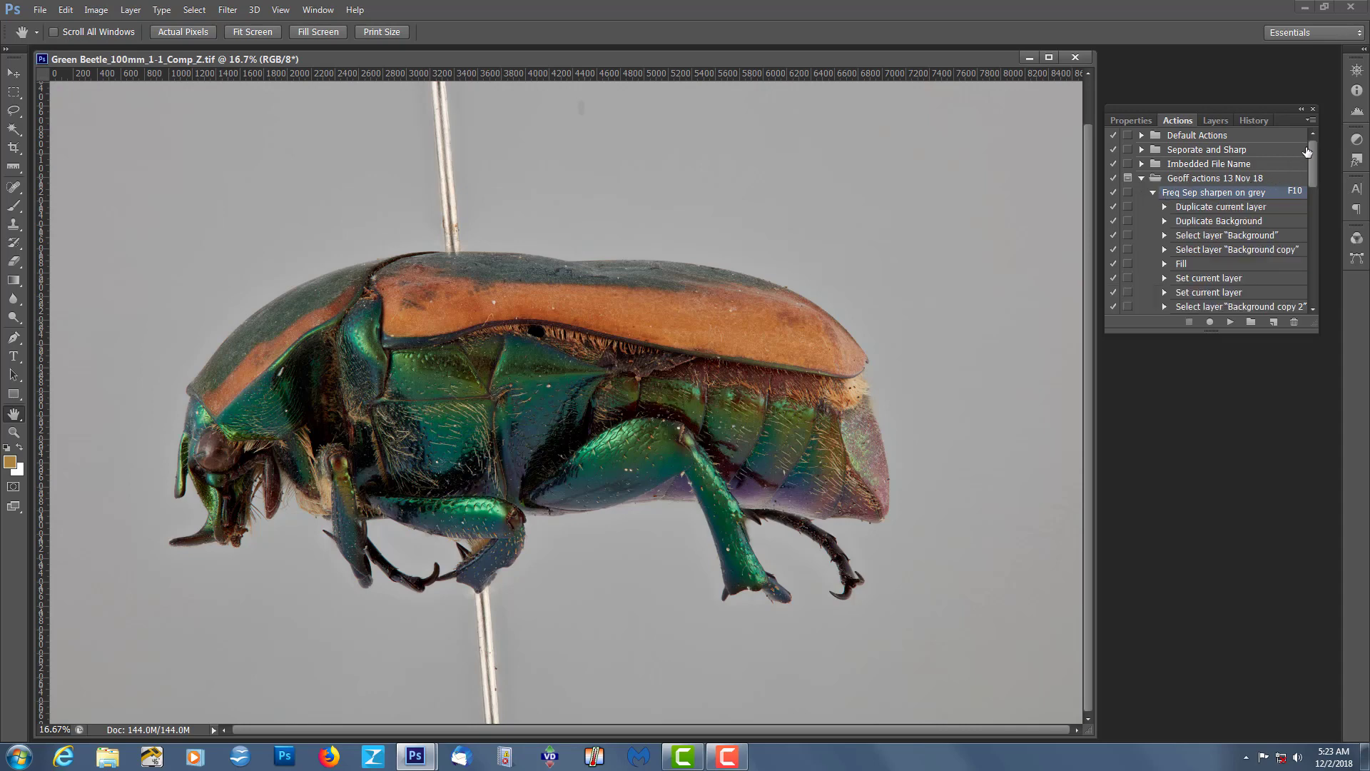
pyautogui.moveTo(1317, 153)
pyautogui.mouseDown()
pyautogui.moveTo(1308, 260)
pyautogui.moveTo(1295, 147)
pyautogui.mouseUp()
pyautogui.click(1153, 193)
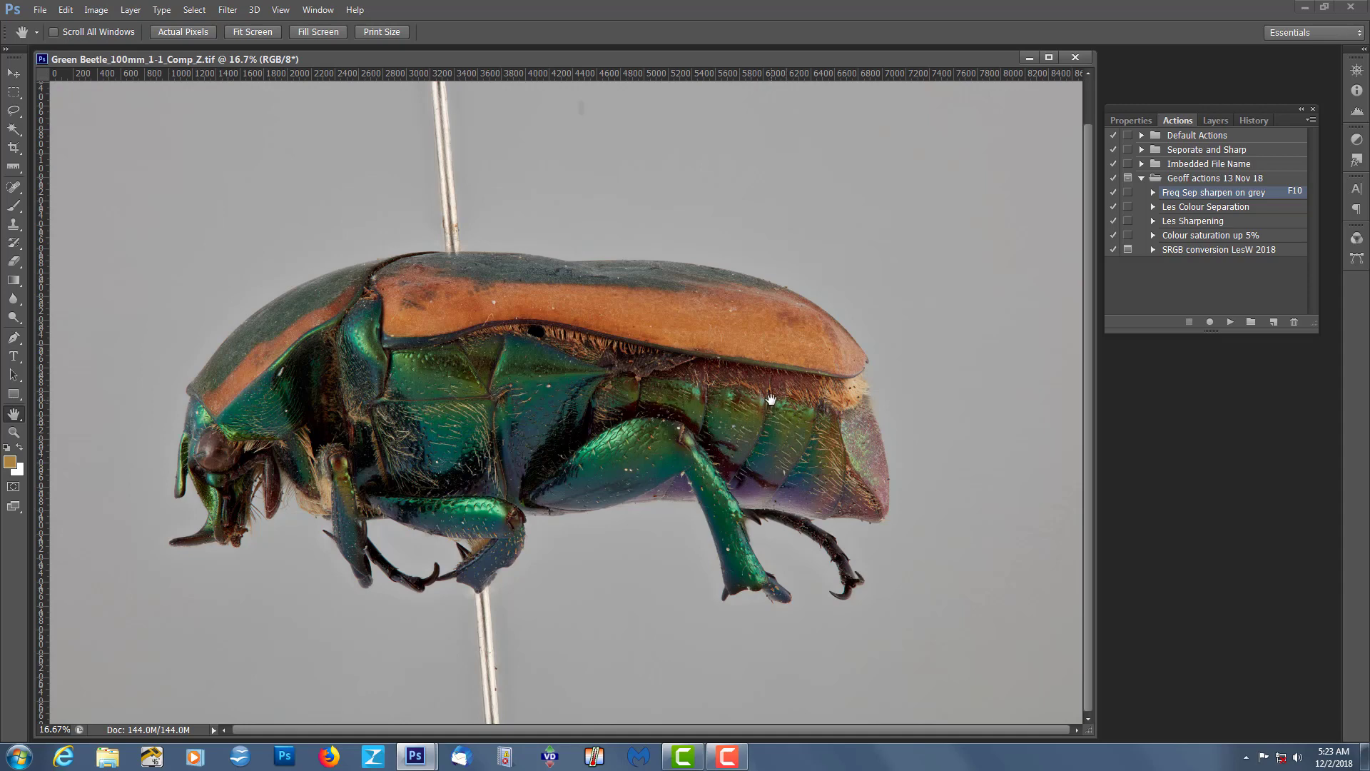
# - Run the Freq Sep sharpen on grey action on the beetle image and display the resulting layers
pyautogui.hotkey('ctrl', '1')
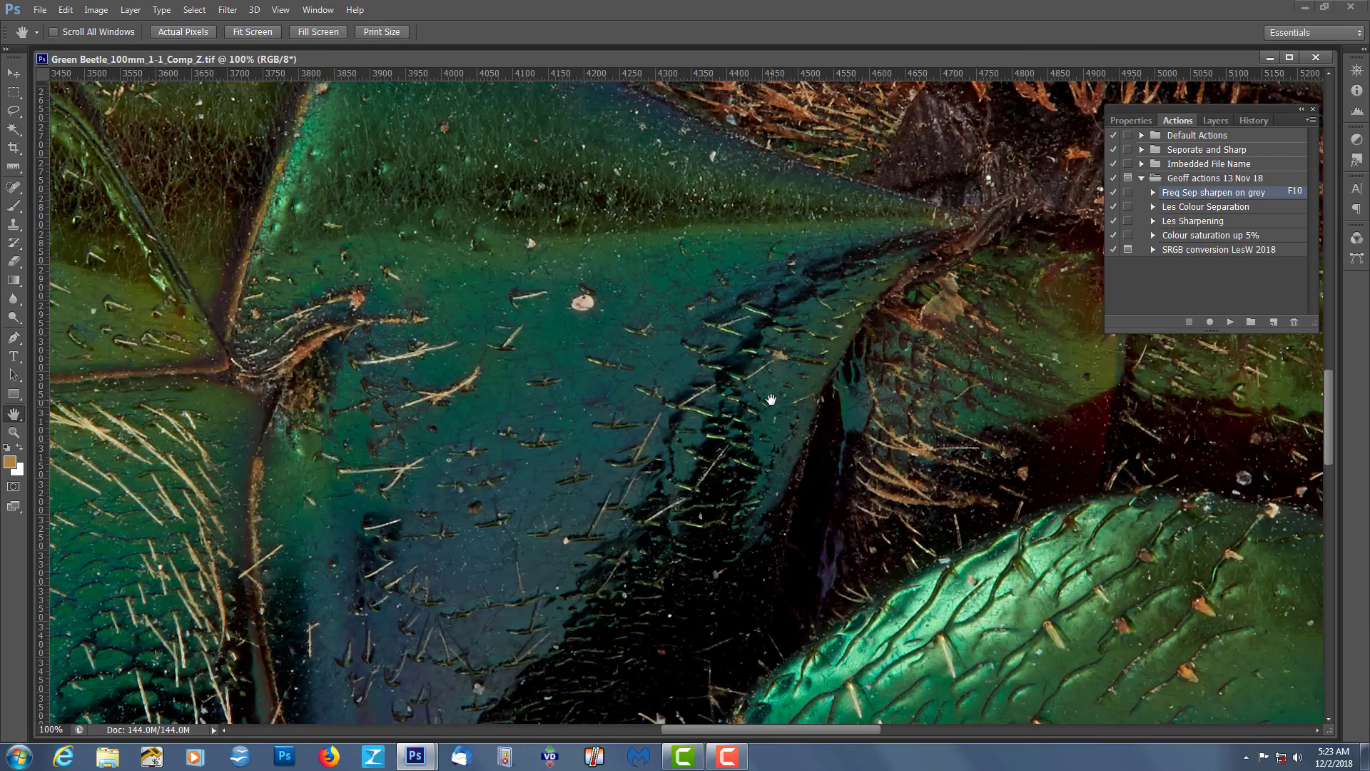
pyautogui.moveTo(770, 400); pyautogui.dragTo(665, 415)
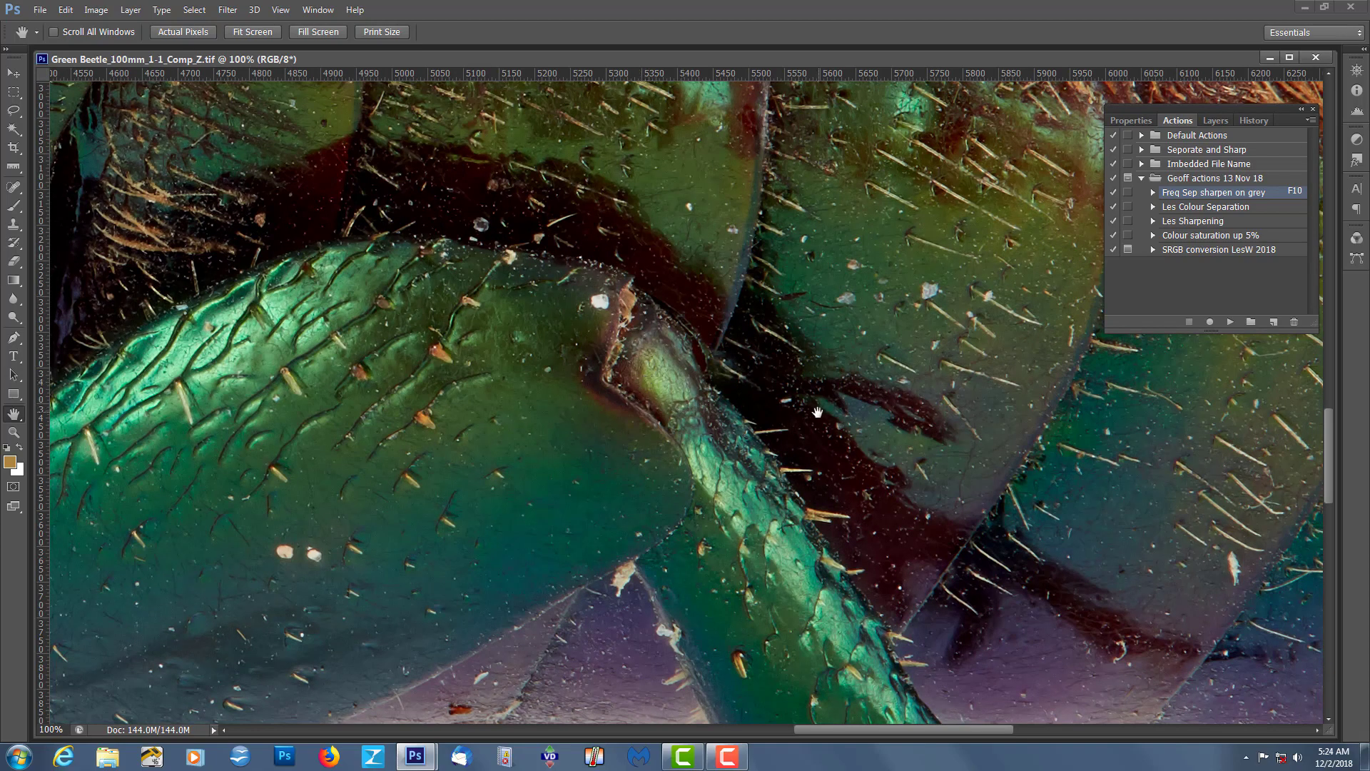
pyautogui.moveTo(817, 412); pyautogui.dragTo(827, 452)
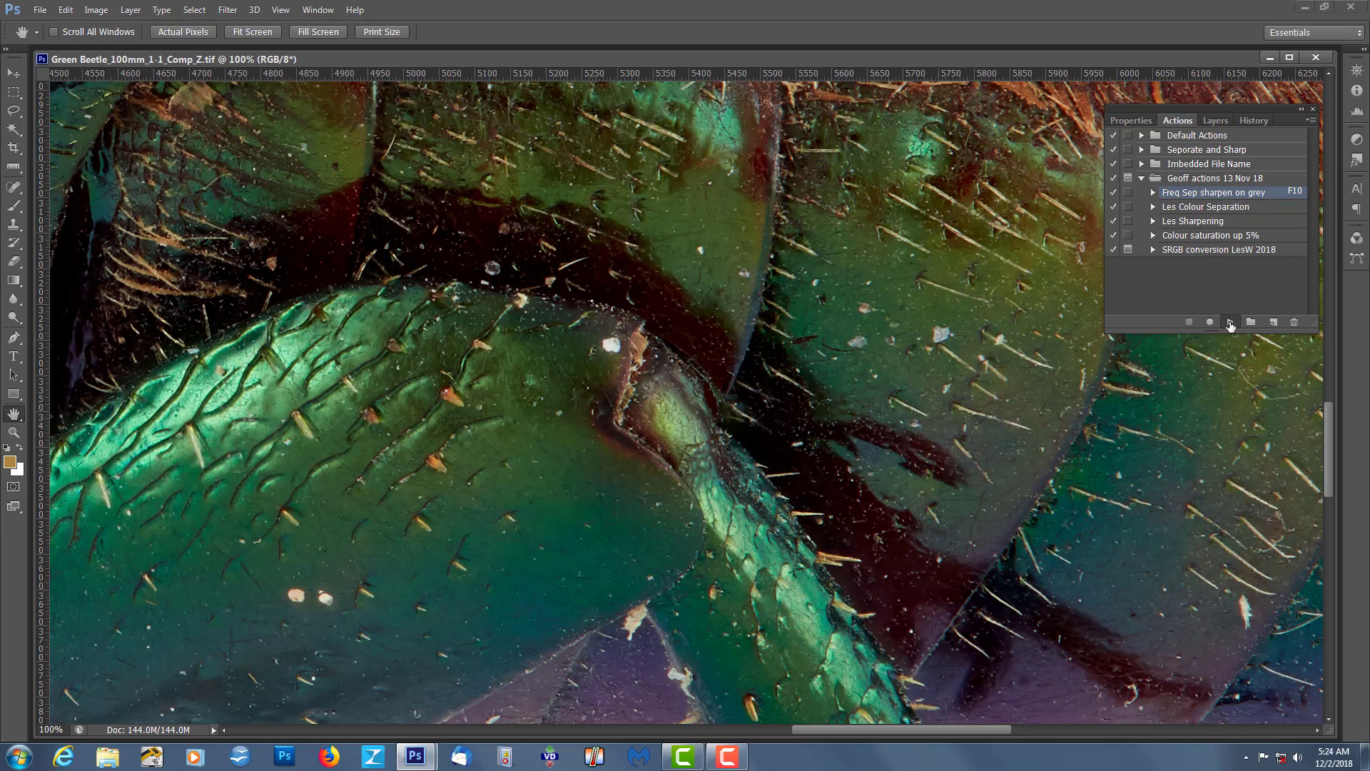
pyautogui.click(1229, 323)
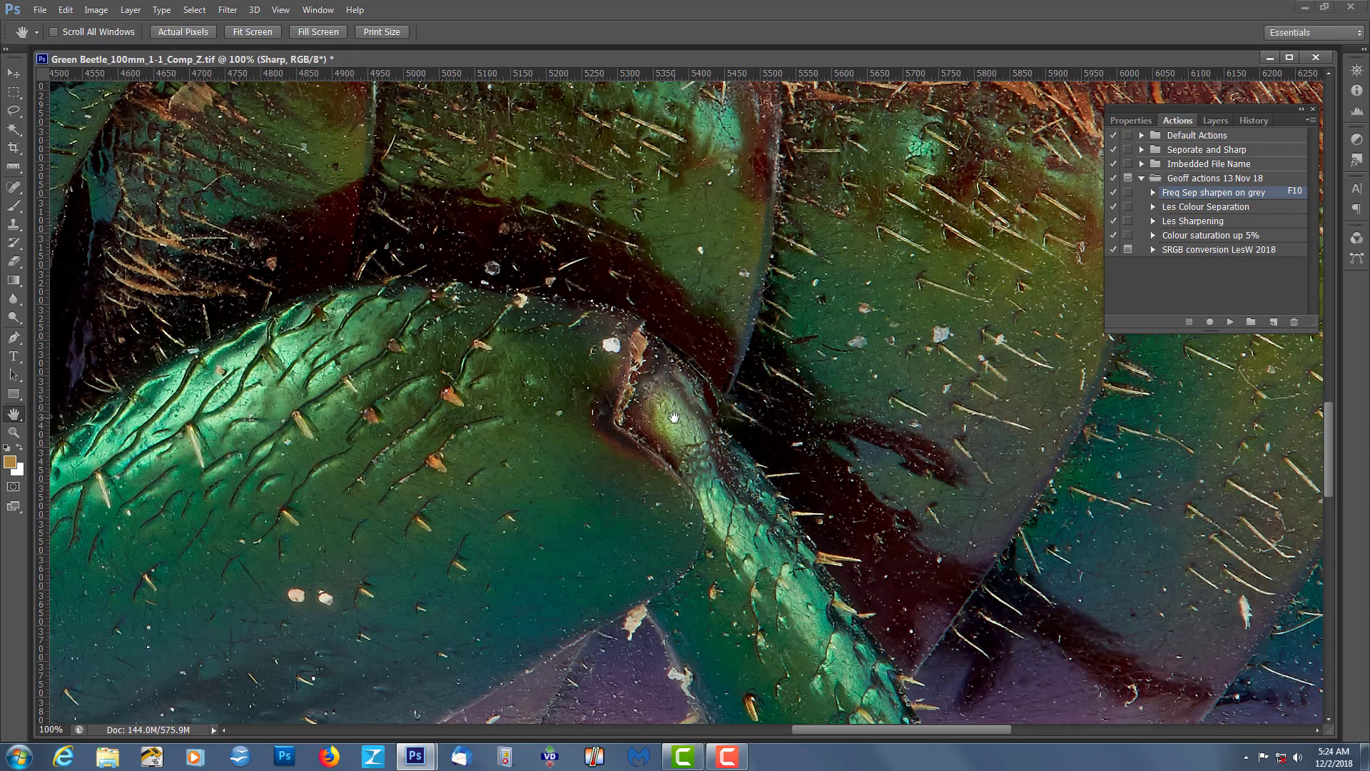
pyautogui.click(1215, 120)
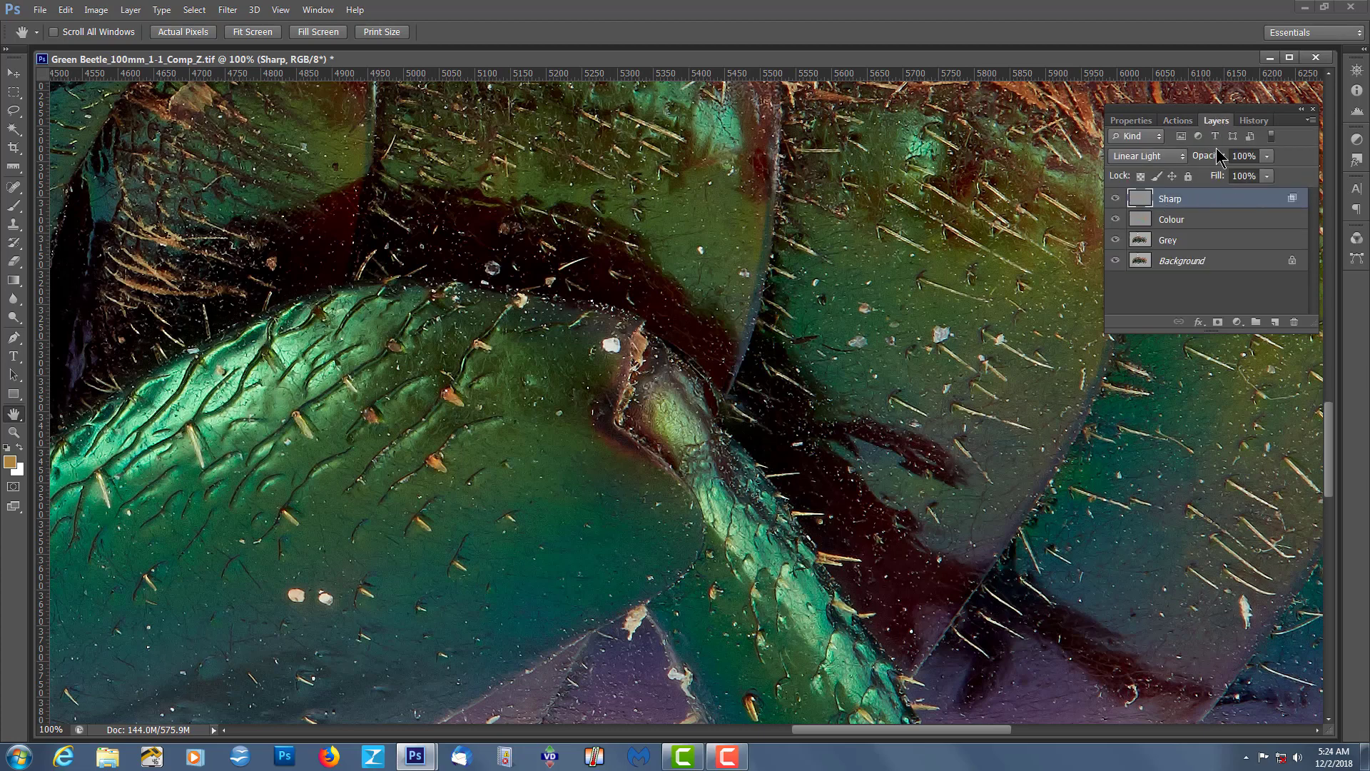
# - Lower the Sharp layer's opacity to 14% and check the image with the Background and Grey layers temporarily hidden
pyautogui.click(1267, 155)
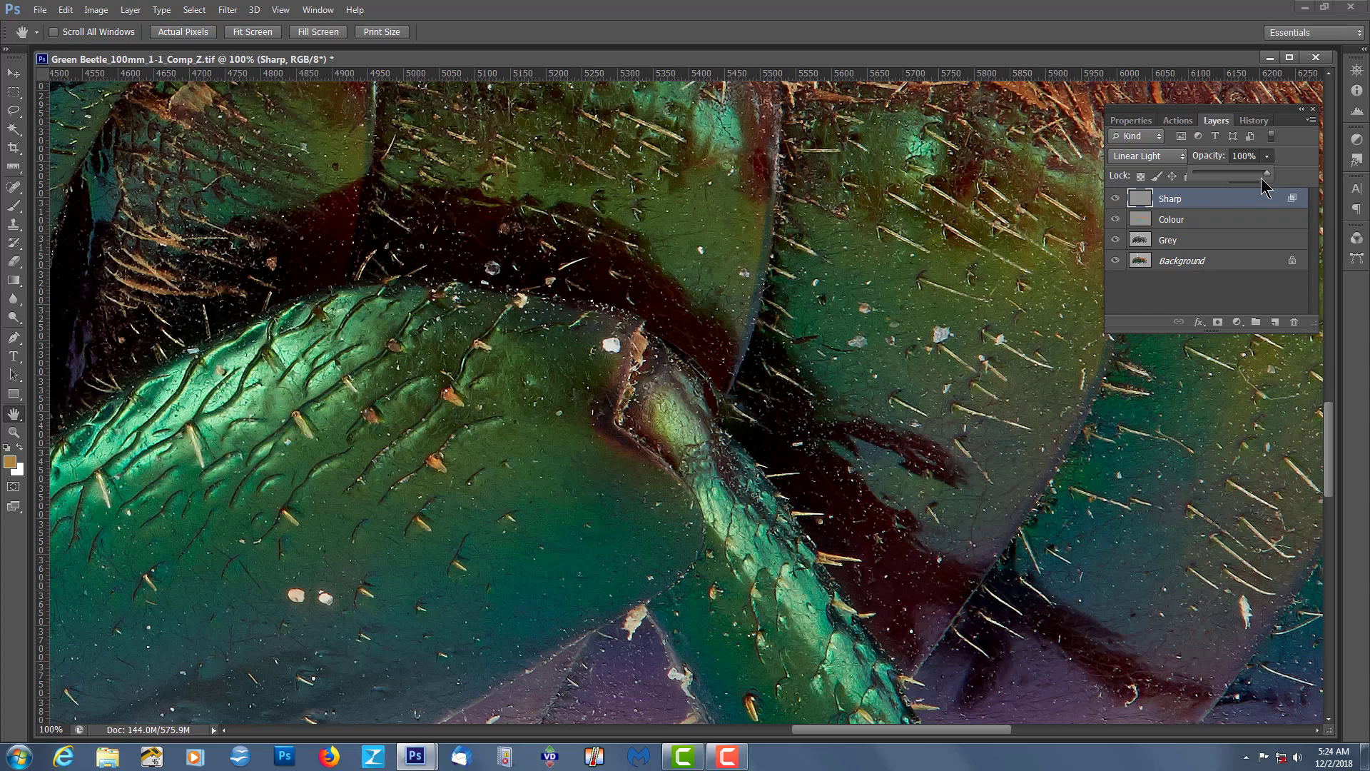
pyautogui.moveTo(1269, 176); pyautogui.dragTo(1315, 187)
pyautogui.click(1117, 261)
pyautogui.click(1114, 239)
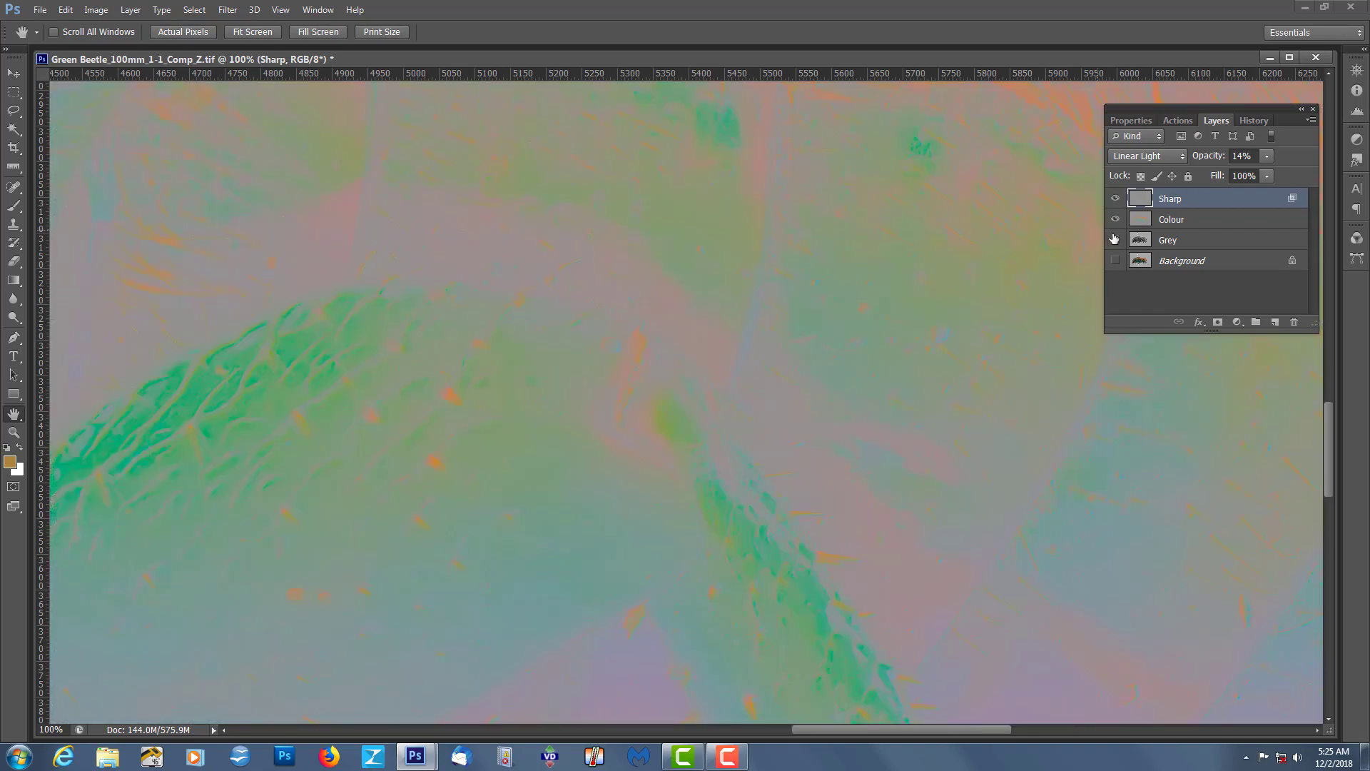
pyautogui.click(1115, 240)
pyautogui.click(1115, 261)
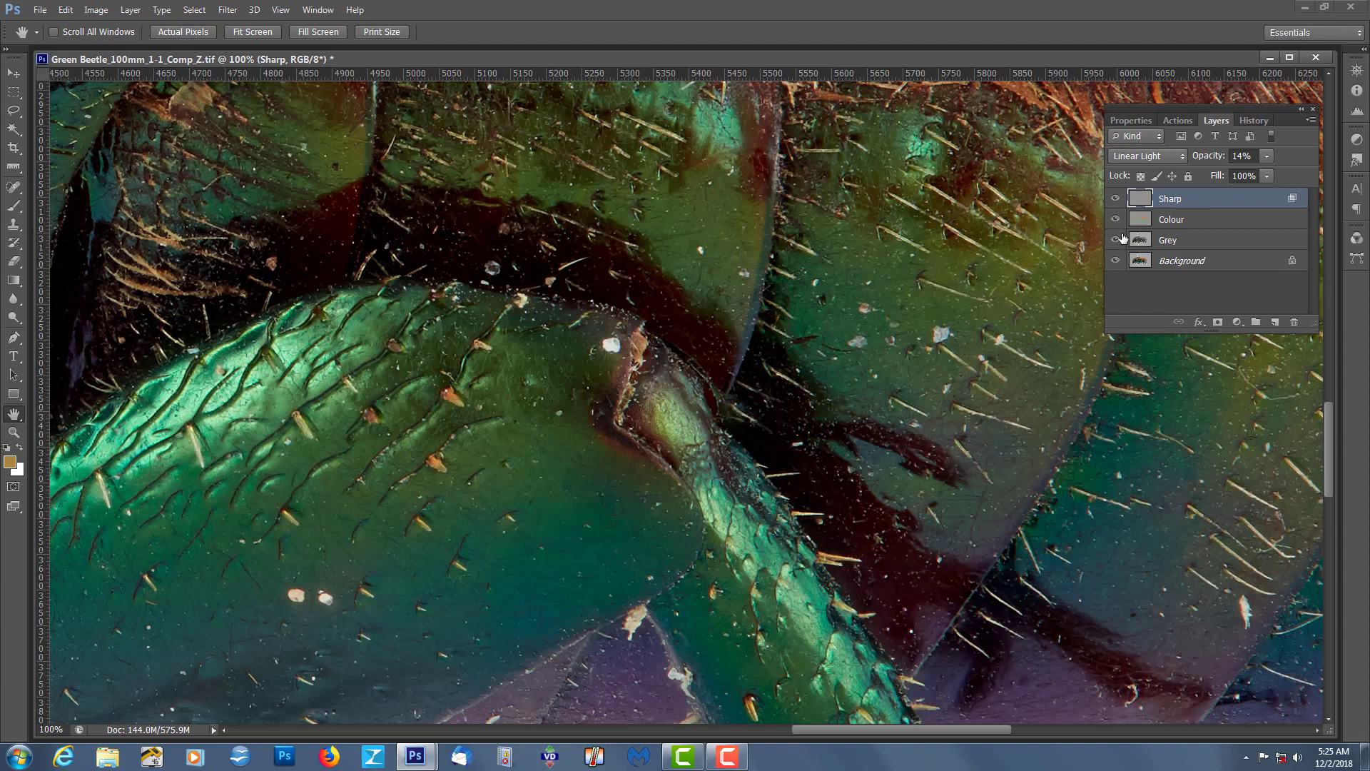
# - Set the Sharp layer's opacity to 39%
pyautogui.click(1267, 156)
pyautogui.moveTo(1260, 172)
pyautogui.mouseDown()
pyautogui.moveTo(1314, 183)
pyautogui.moveTo(1268, 178)
pyautogui.mouseUp()
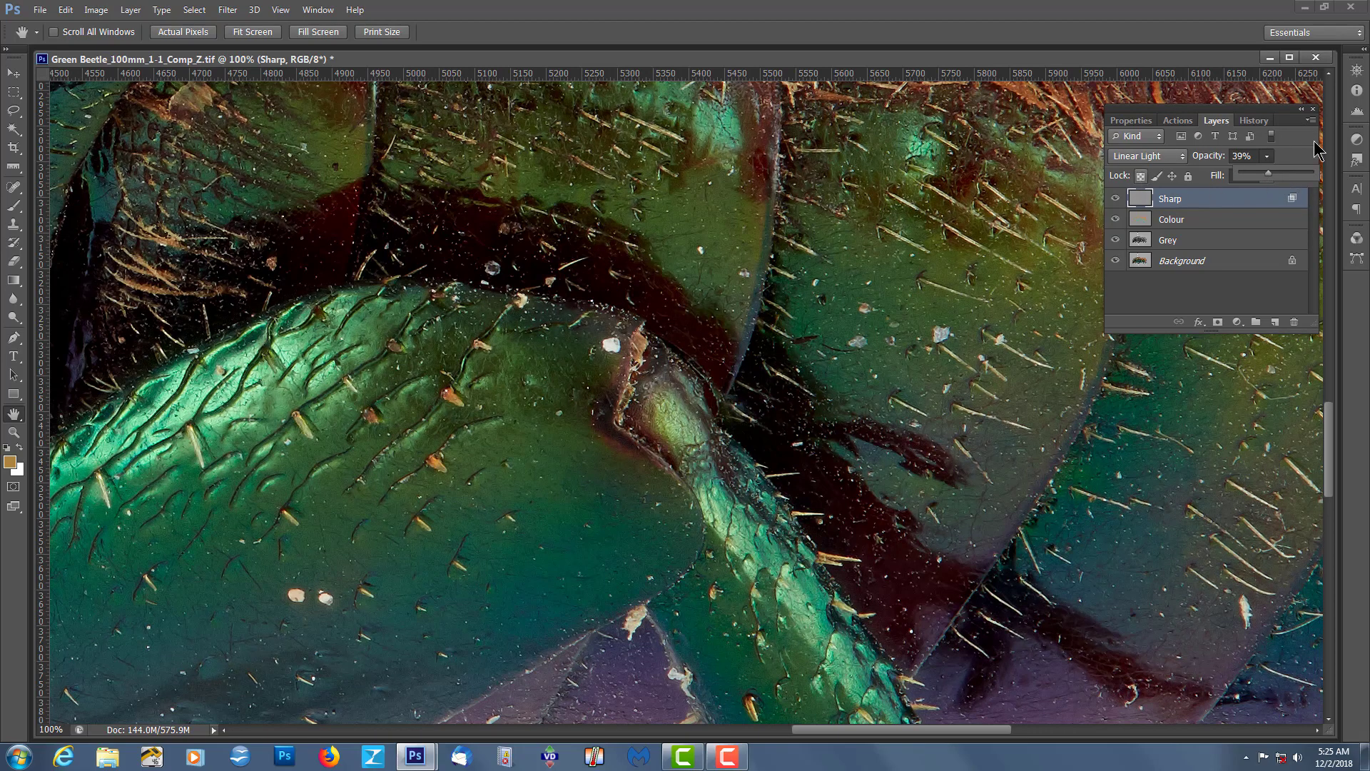
pyautogui.click(1019, 171)
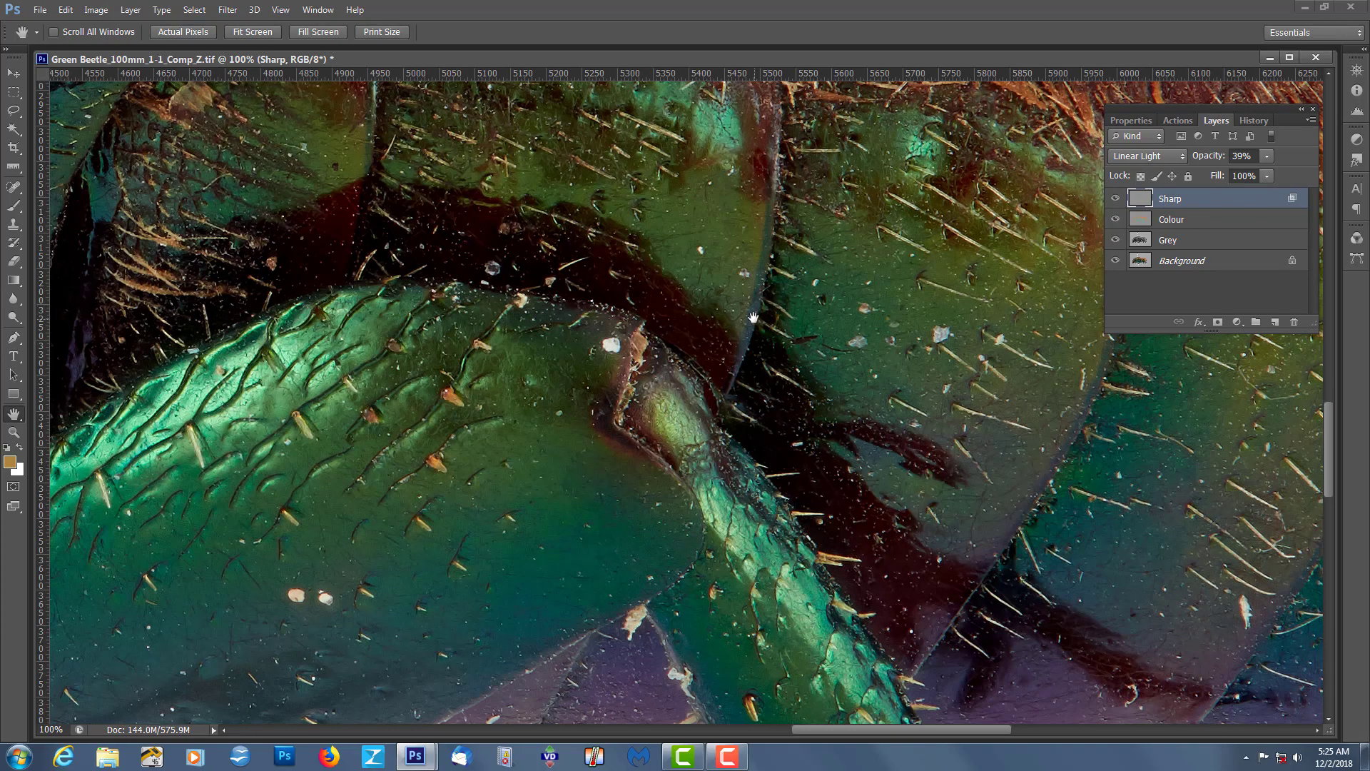
# - Set the image's measurement scale to the 5Dsr-100mm 1:1 preset (244 pixels = 1.0000 mm)
pyautogui.scroll(-4, 761, 241)
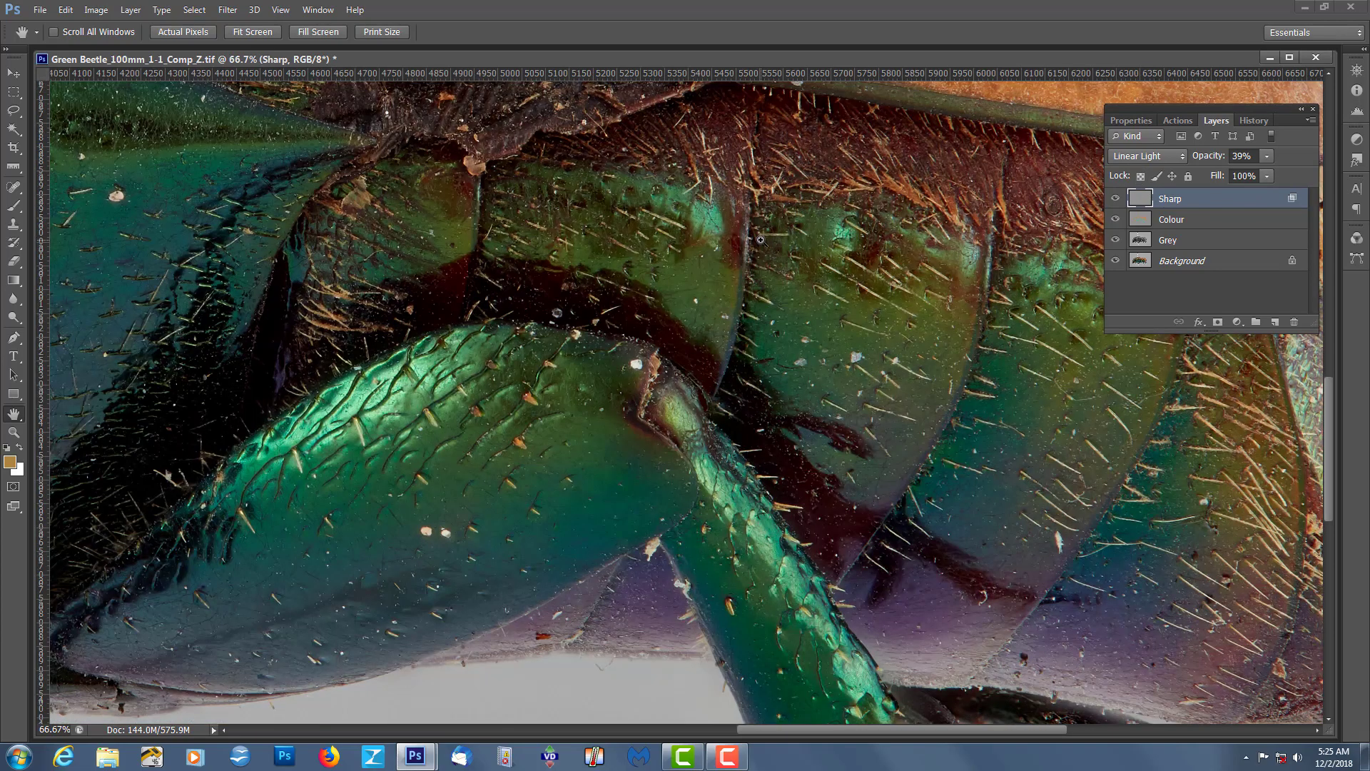
pyautogui.scroll(-1, 761, 241)
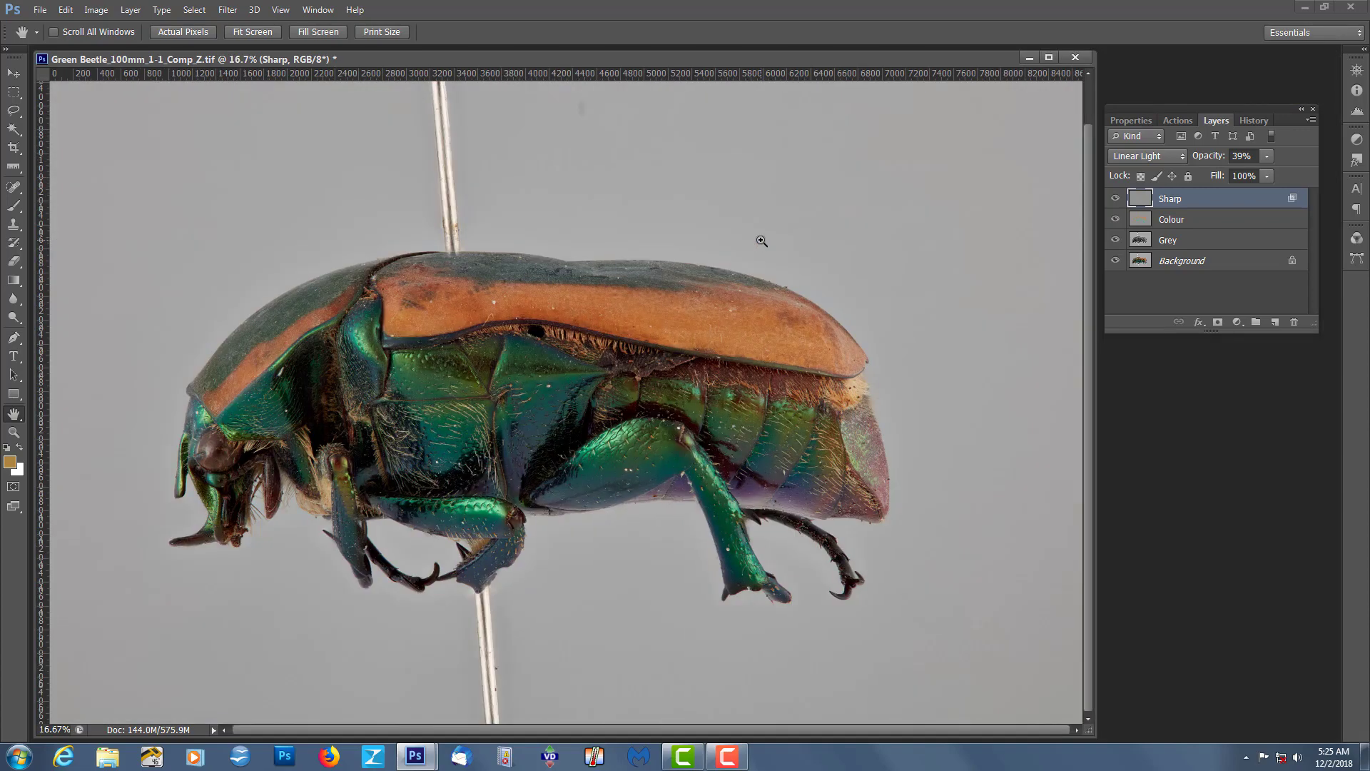
pyautogui.click(91, 10)
pyautogui.moveTo(197, 303)
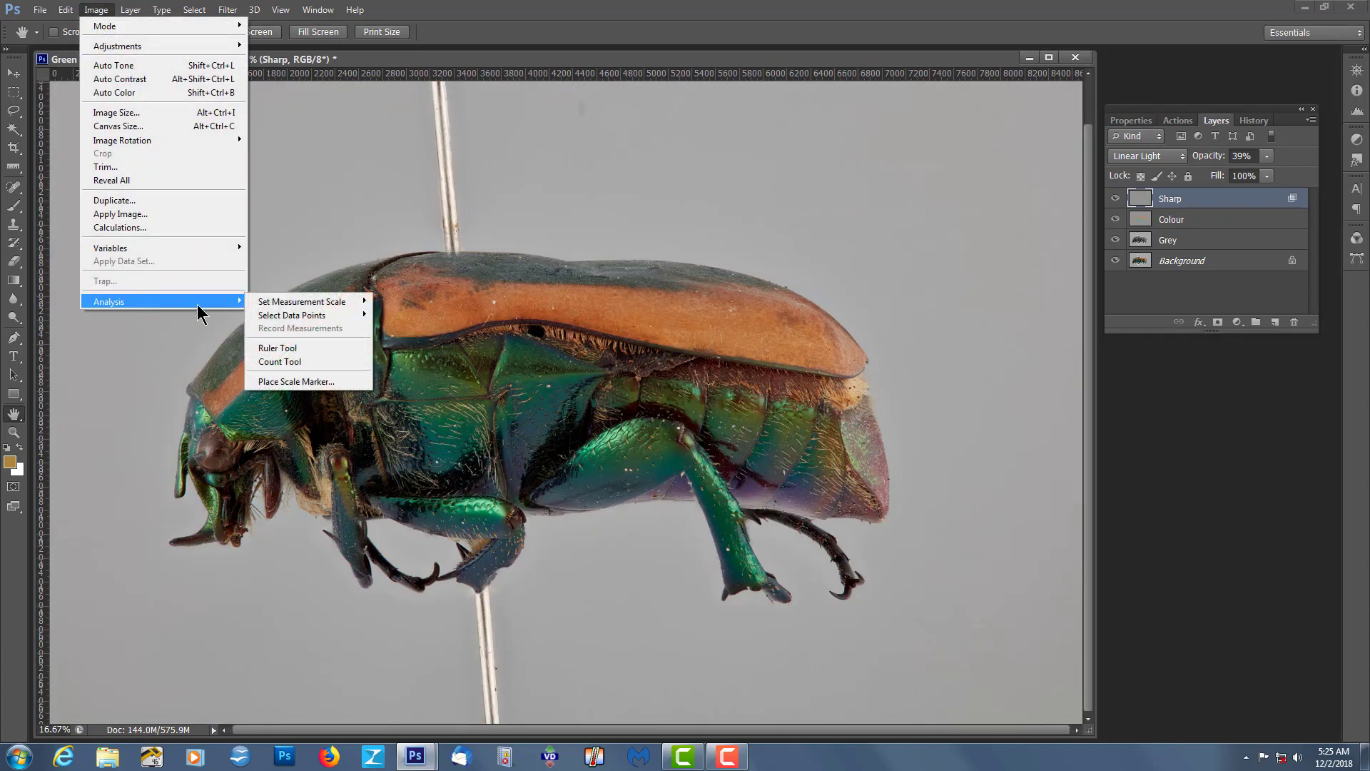
pyautogui.moveTo(271, 305)
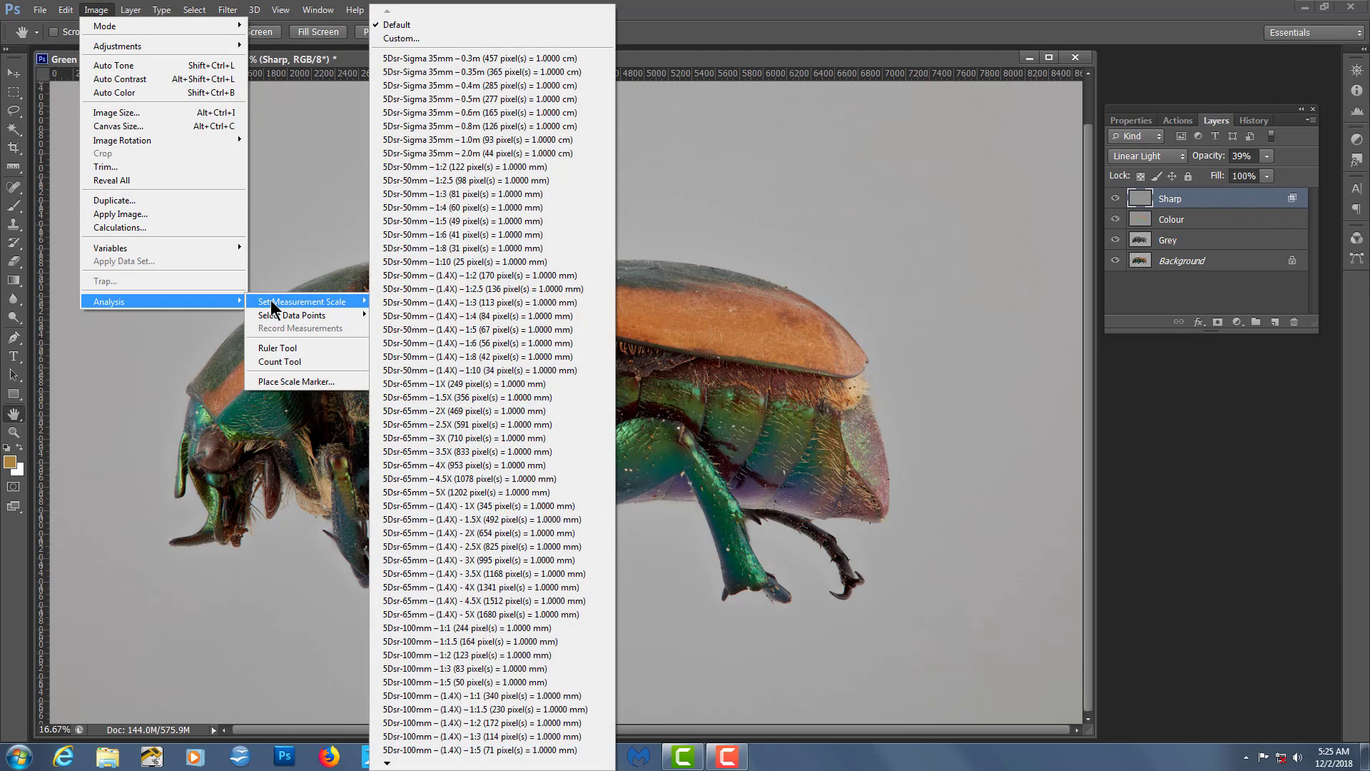
pyautogui.click(409, 632)
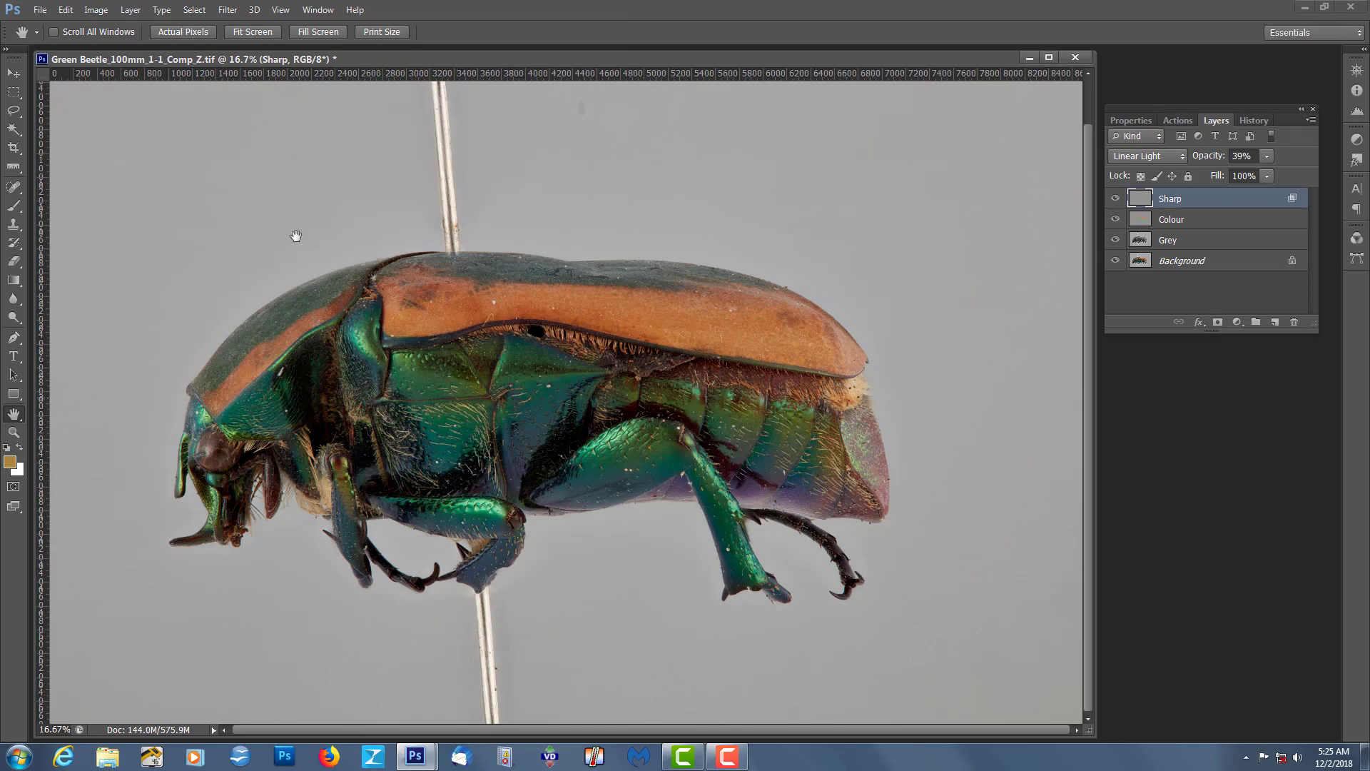
# - Place a 5 mm scale marker with black 14 pt text and move it below the beetle's abdomen, between the legs
pyautogui.click(98, 10)
pyautogui.moveTo(162, 302)
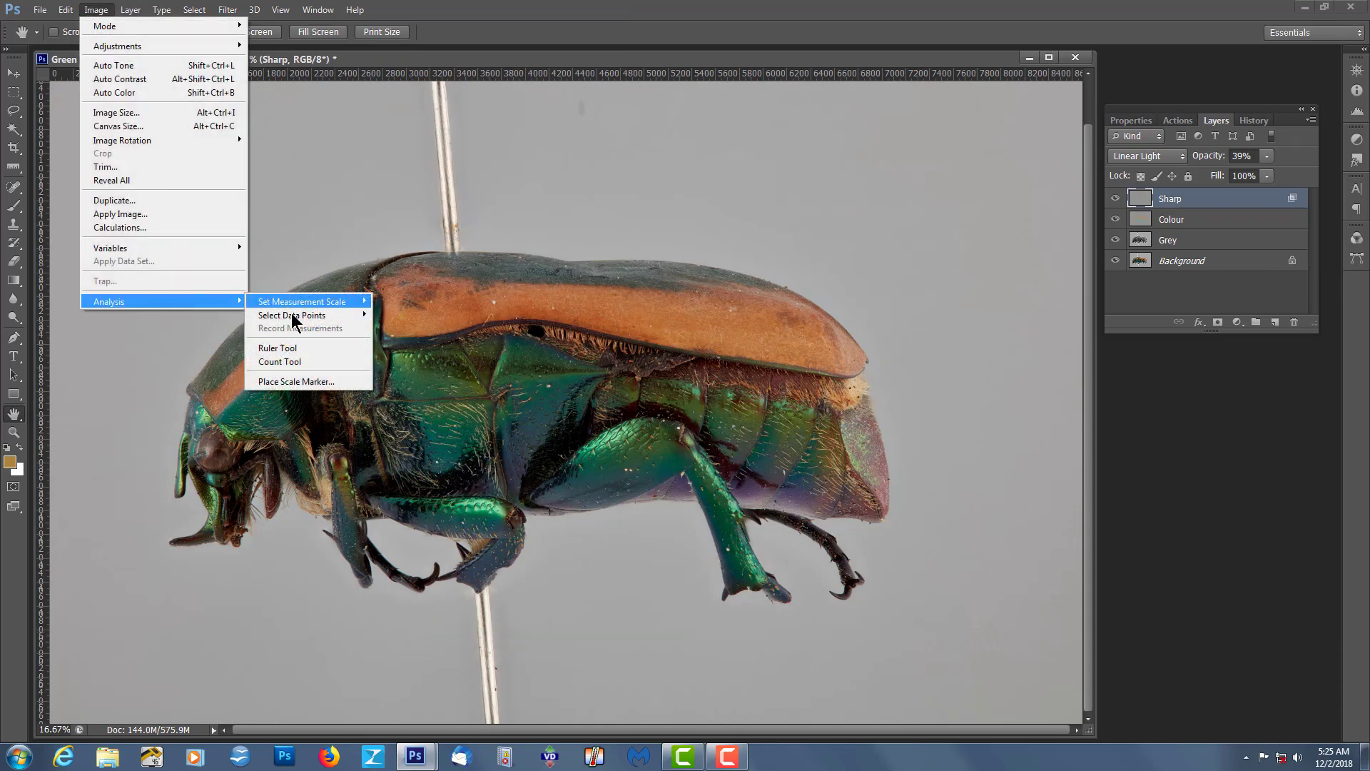
pyautogui.click(289, 383)
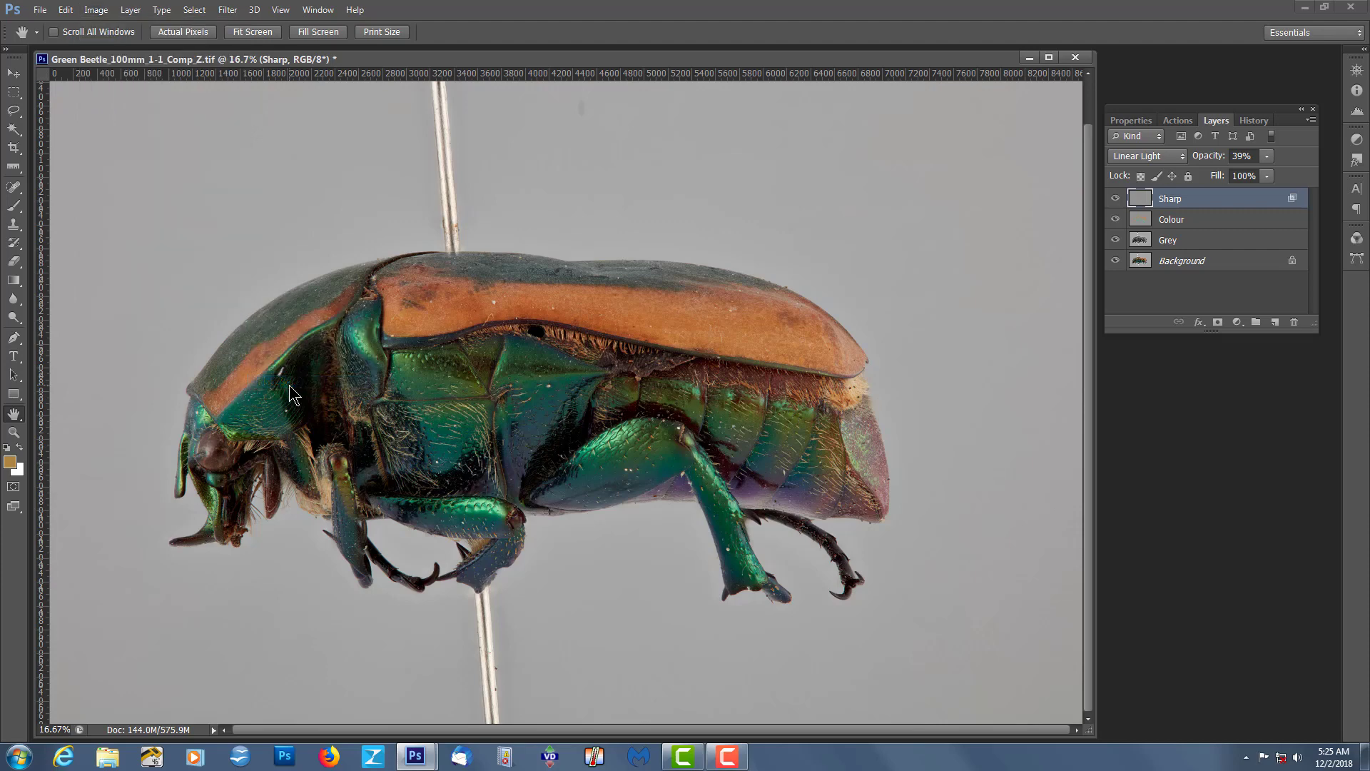
pyautogui.click(749, 350)
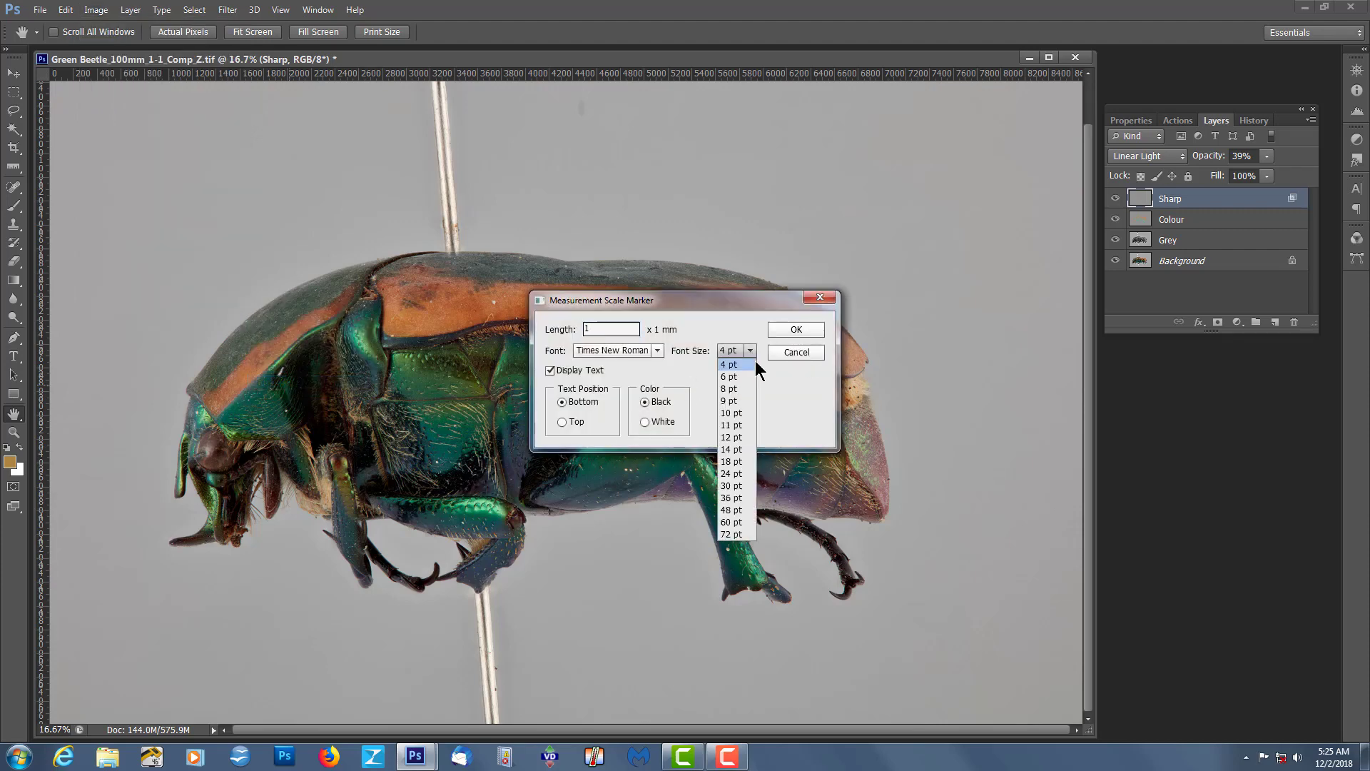
pyautogui.click(731, 449)
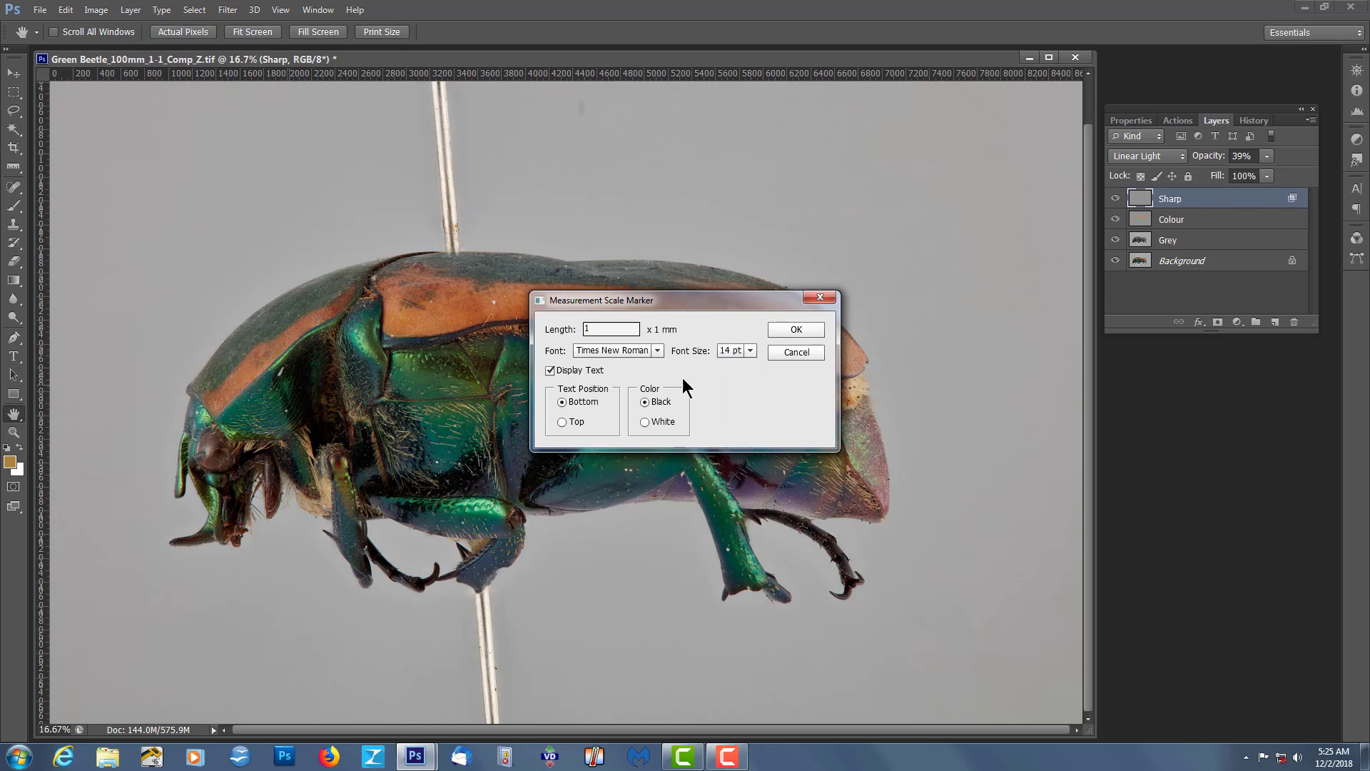
pyautogui.moveTo(601, 334); pyautogui.dragTo(557, 347)
pyautogui.click(795, 329)
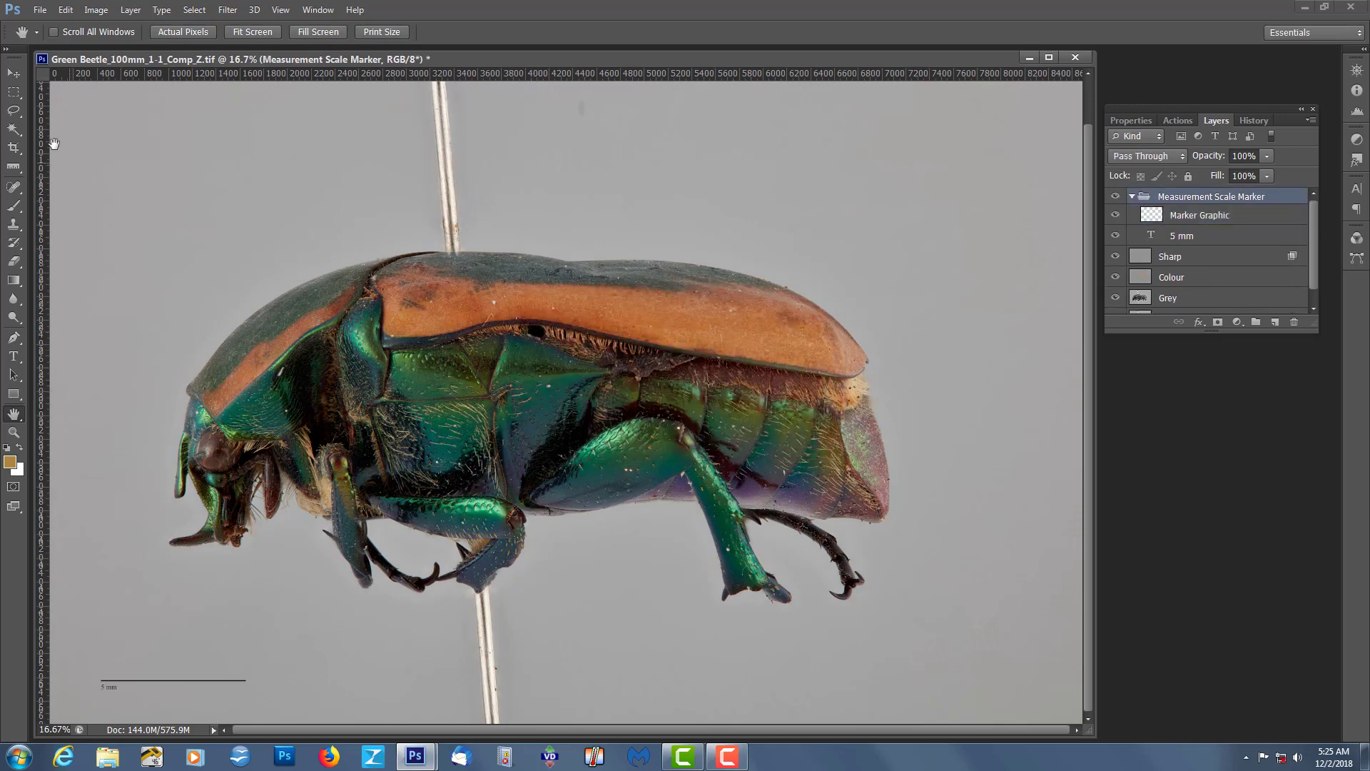
pyautogui.click(12, 74)
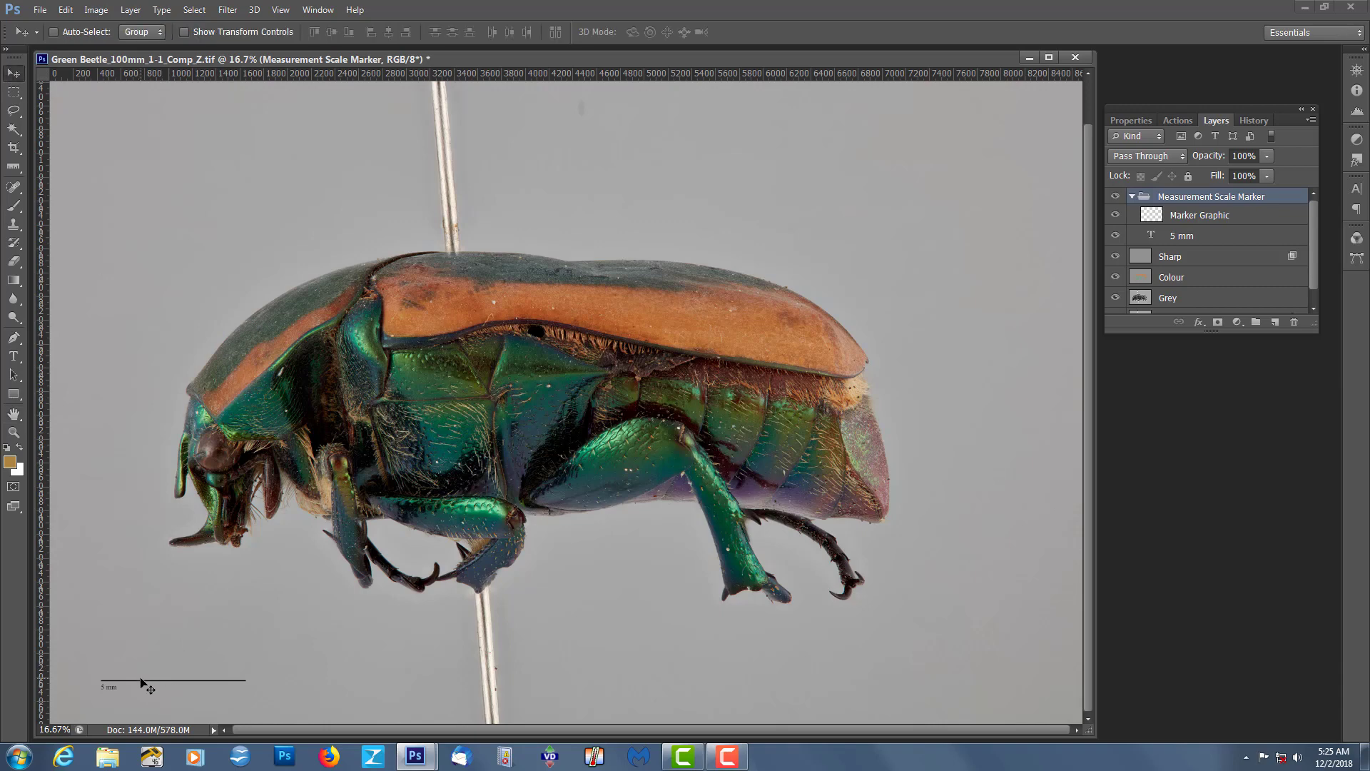
pyautogui.moveTo(142, 681); pyautogui.dragTo(591, 571)
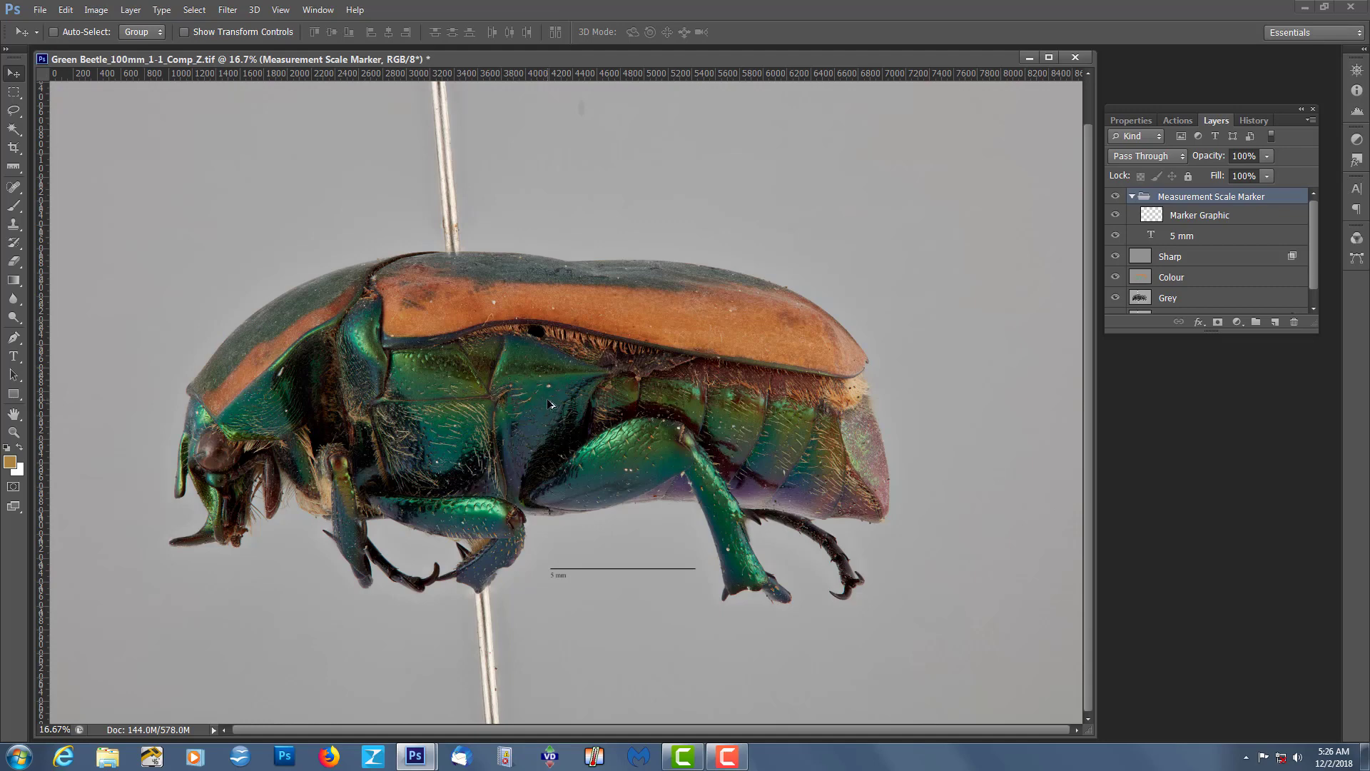
# - Measure a horizontal distance across the green body plate in the beetle's middle at 100% view with the Ruler Tool
pyautogui.hotkey('ctrl', '1')
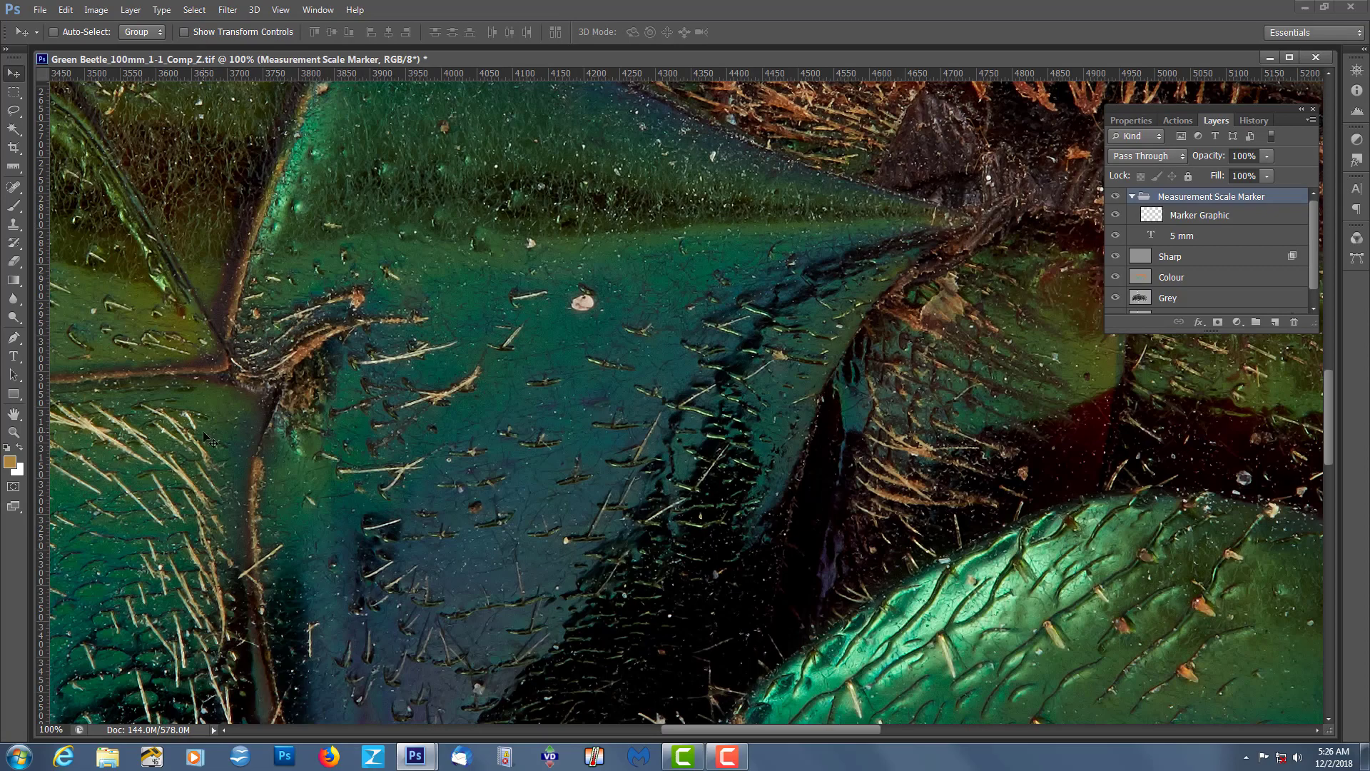
pyautogui.click(14, 414)
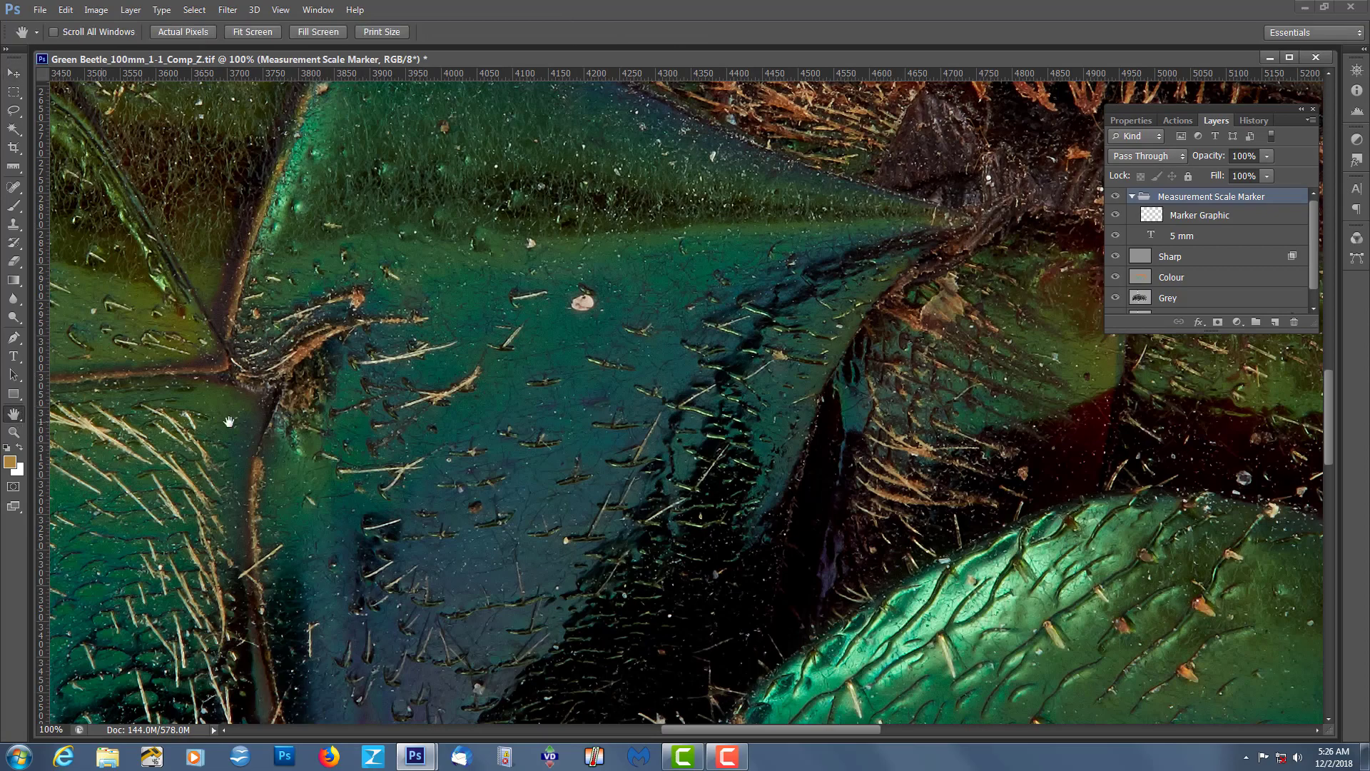
pyautogui.moveTo(229, 421); pyautogui.dragTo(1095, 496)
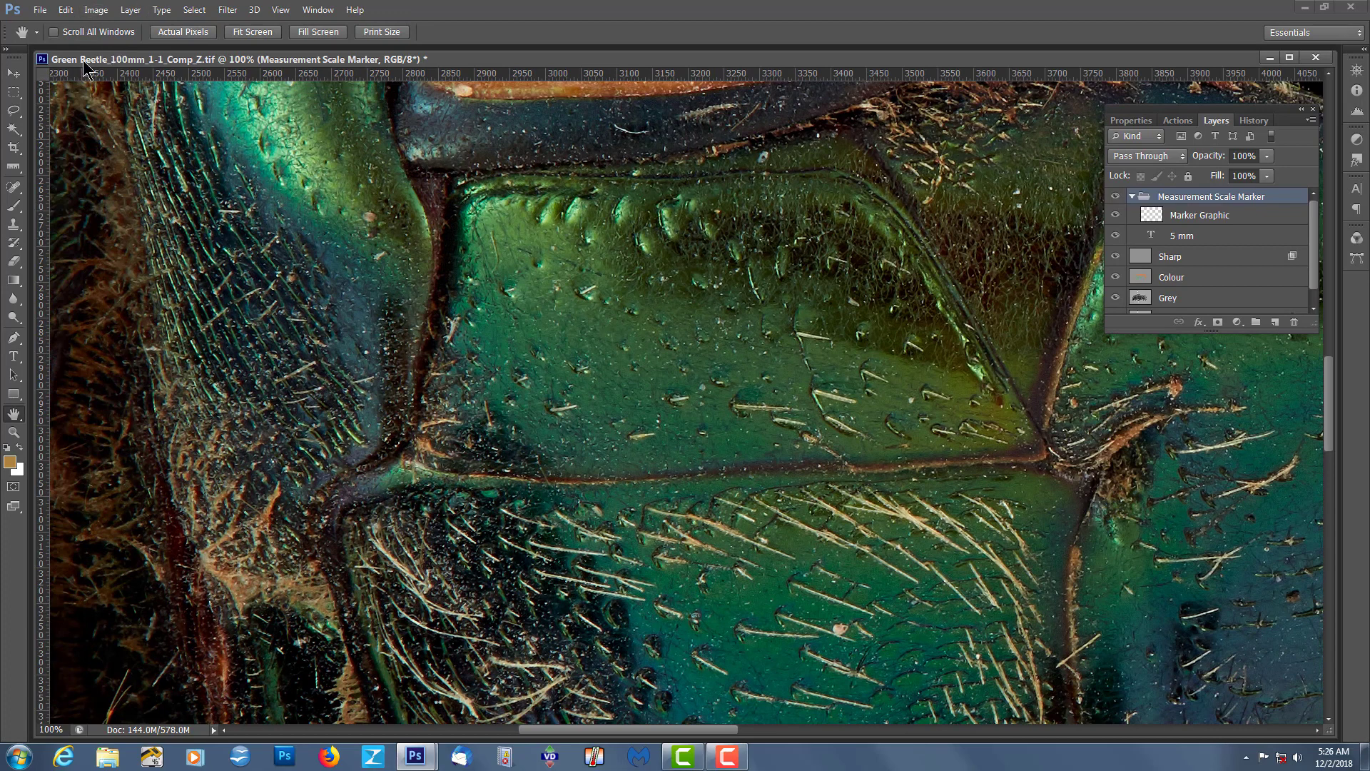
pyautogui.click(95, 10)
pyautogui.moveTo(244, 303)
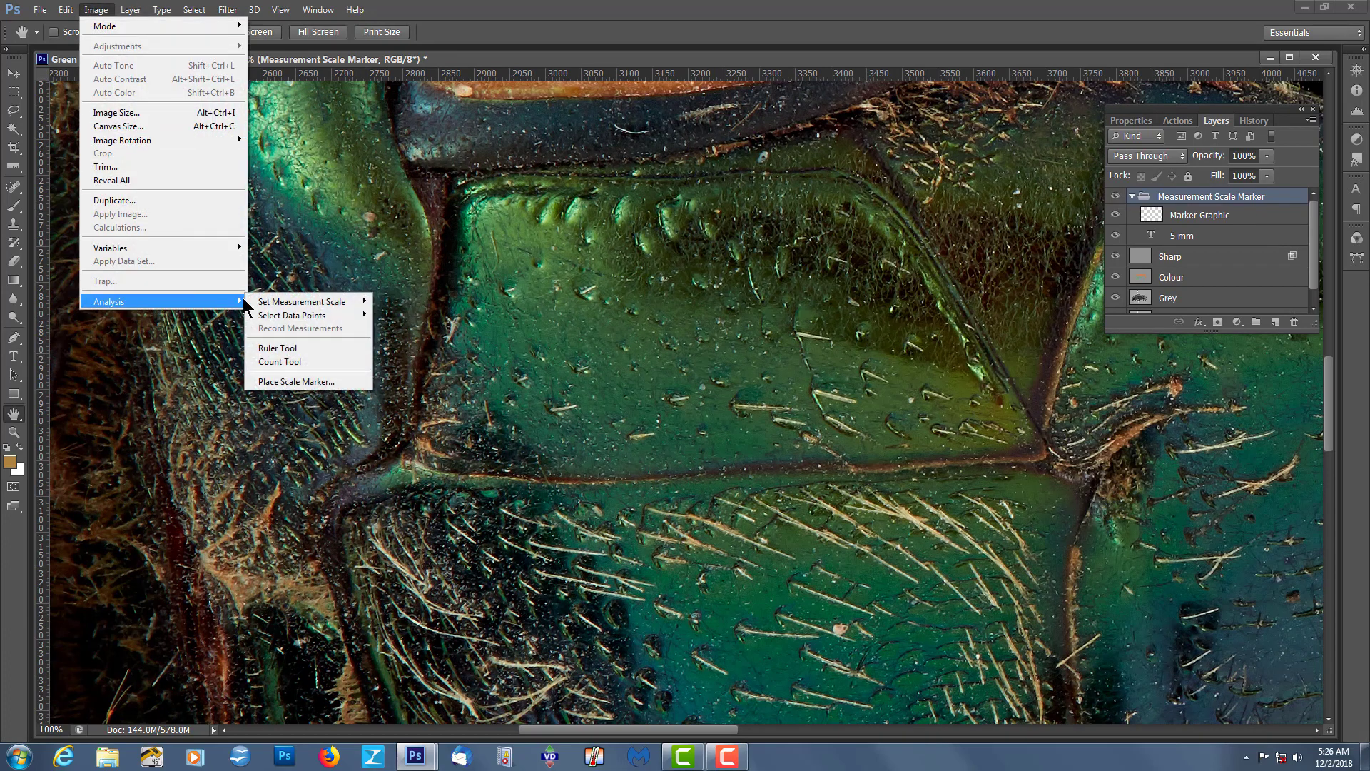
pyautogui.click(284, 349)
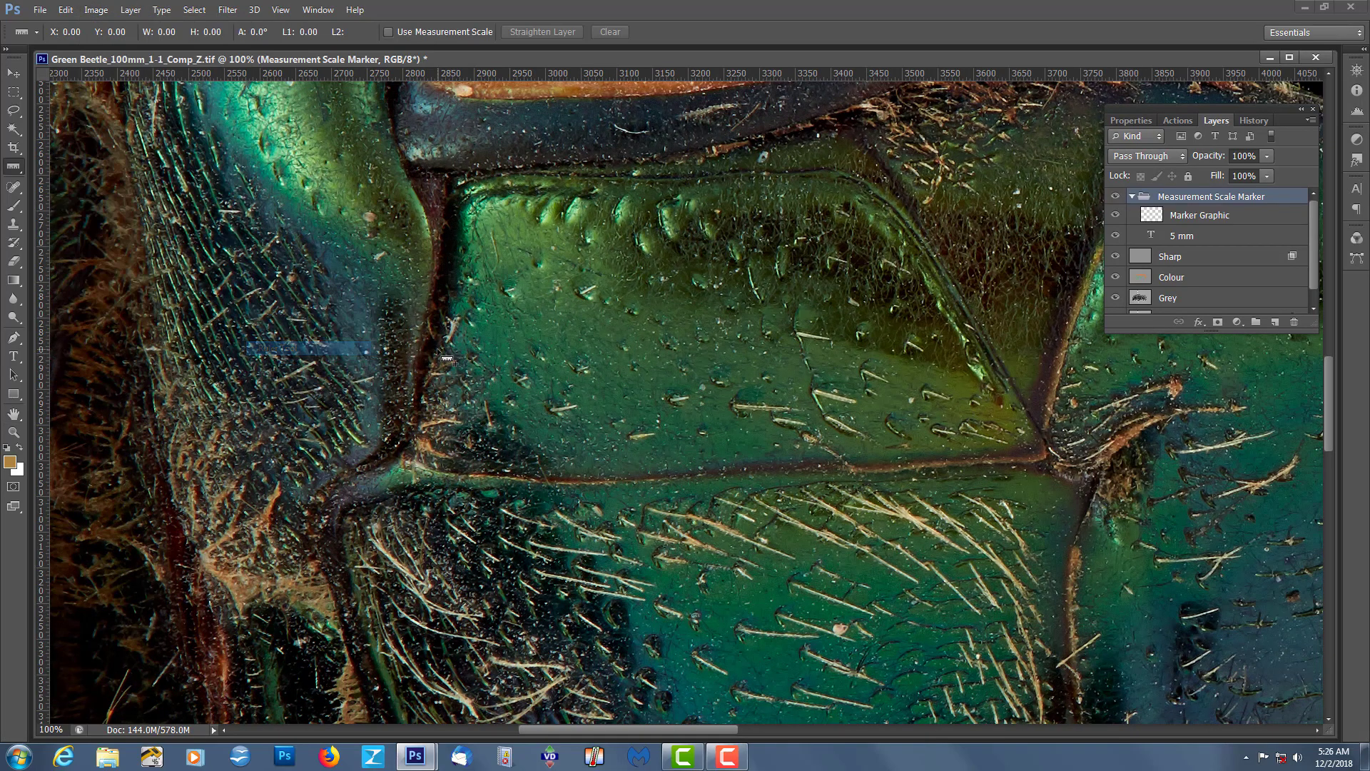
pyautogui.moveTo(433, 331); pyautogui.dragTo(860, 332)
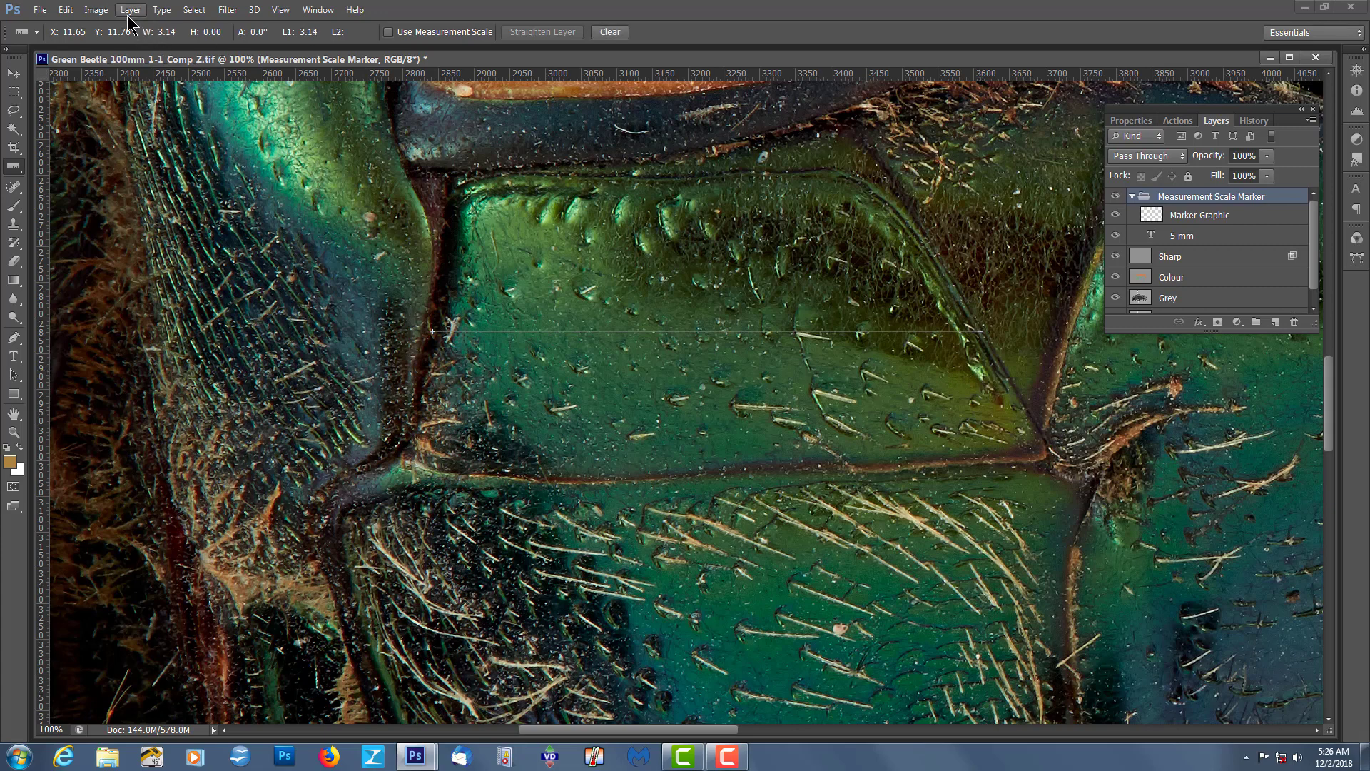
# - Record the horizontal ruler measurement in the Measurement Log and move the log down below the green body plate
pyautogui.click(97, 10)
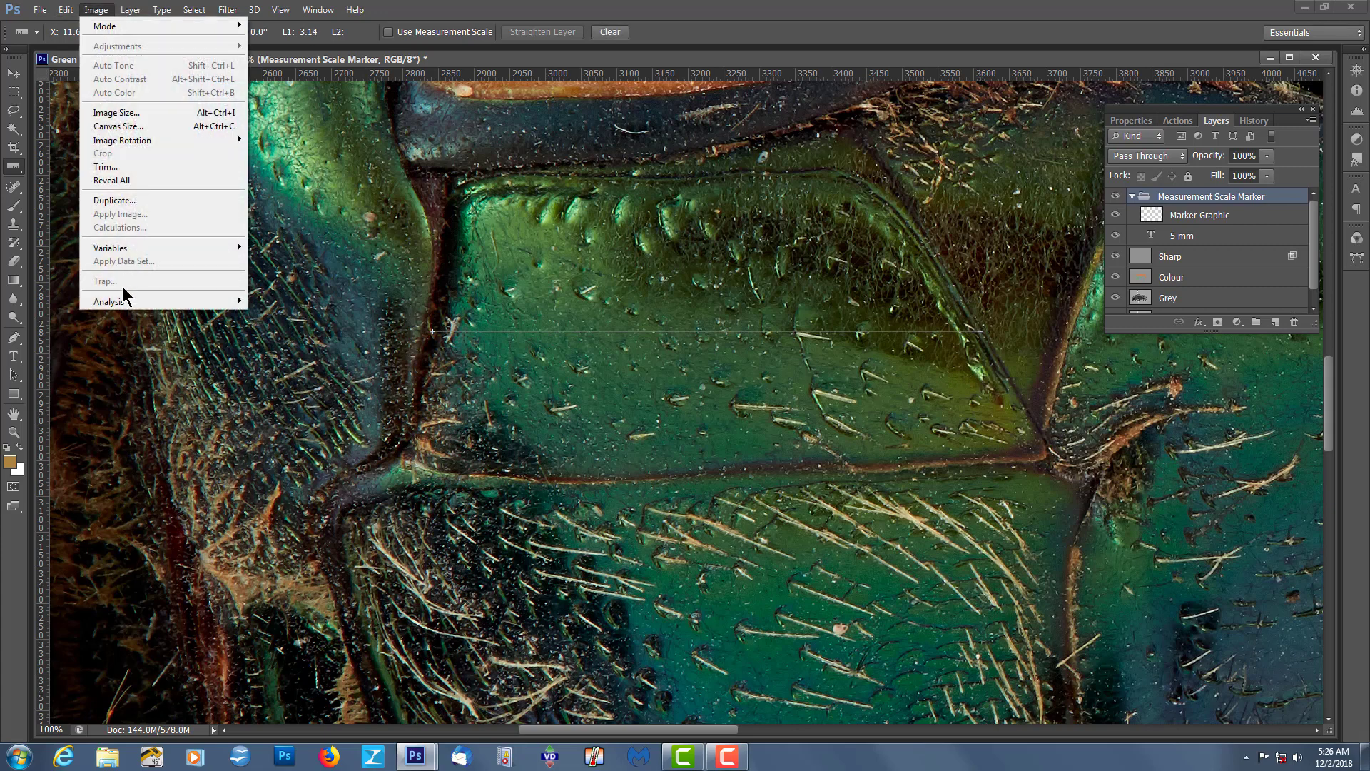
pyautogui.moveTo(129, 307)
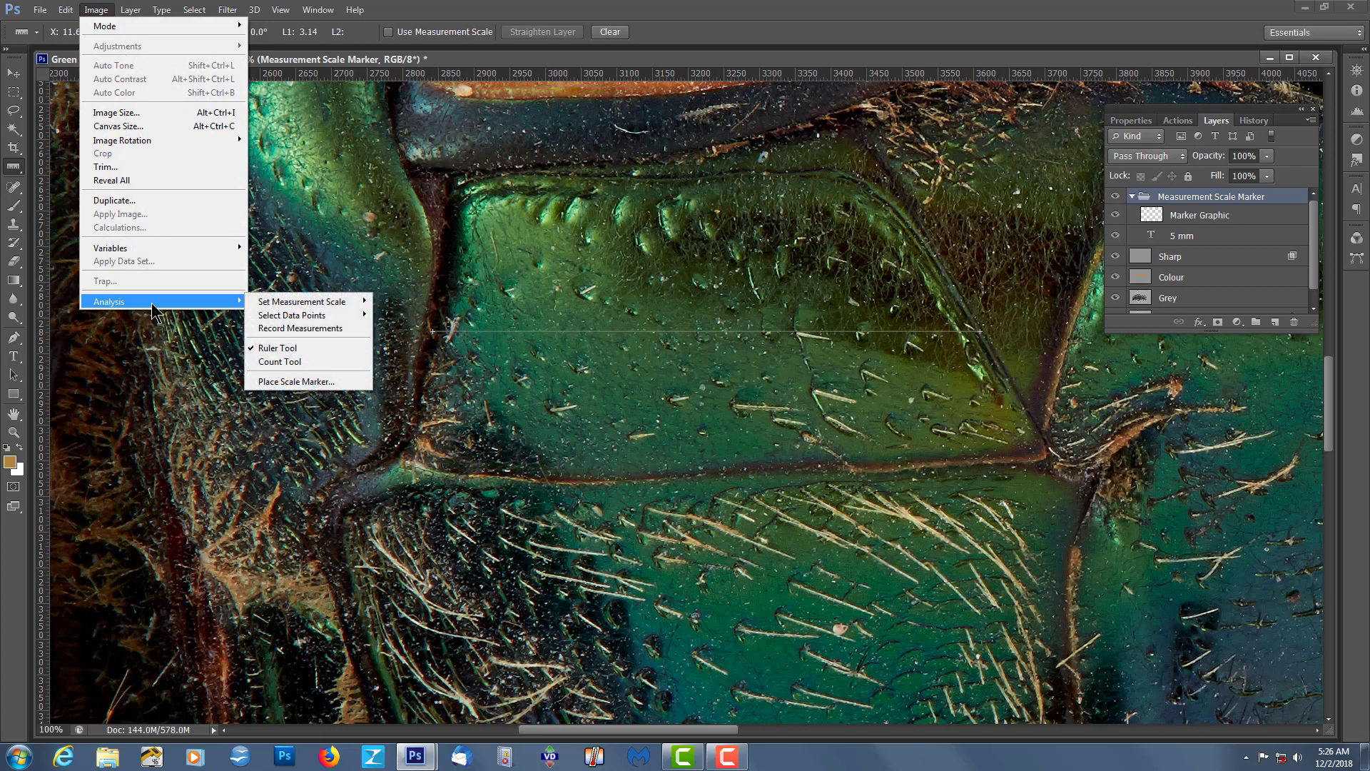
pyautogui.click(293, 328)
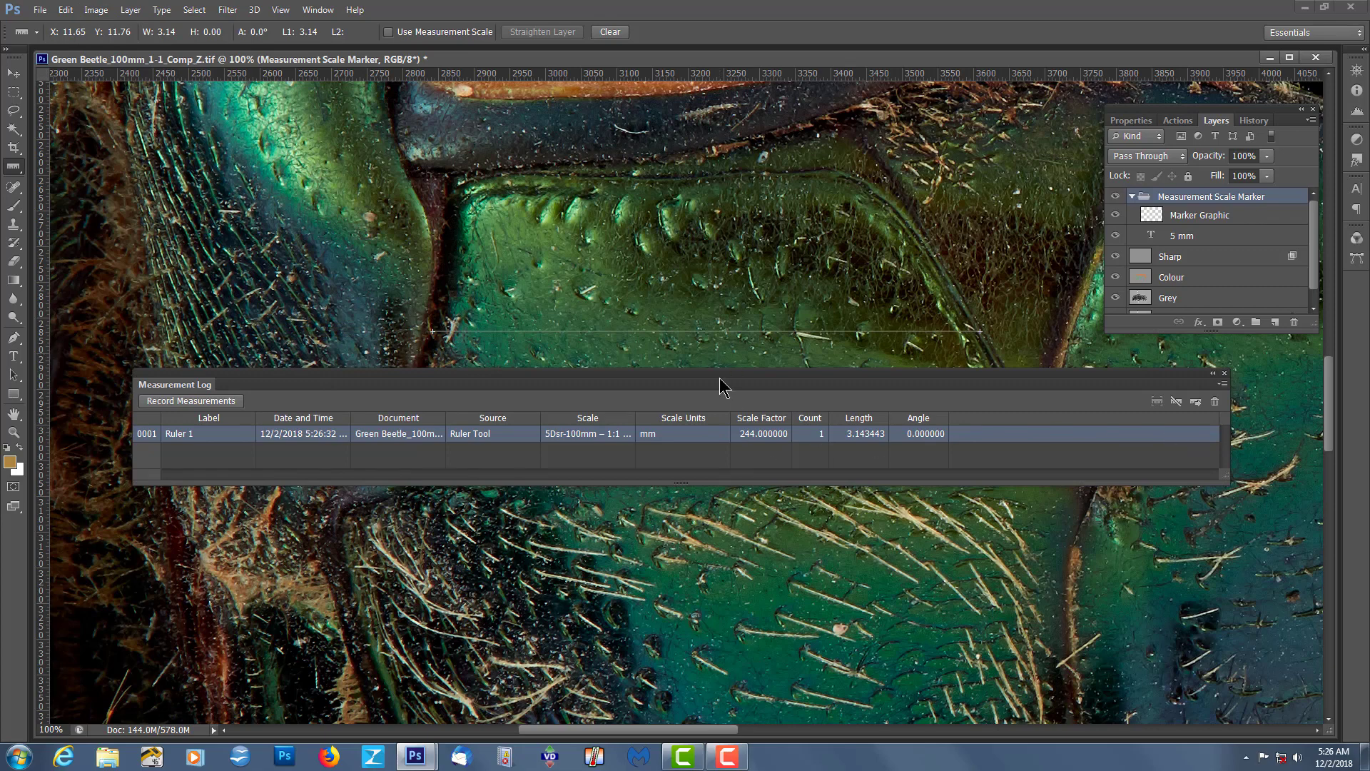
pyautogui.moveTo(715, 374); pyautogui.dragTo(725, 588)
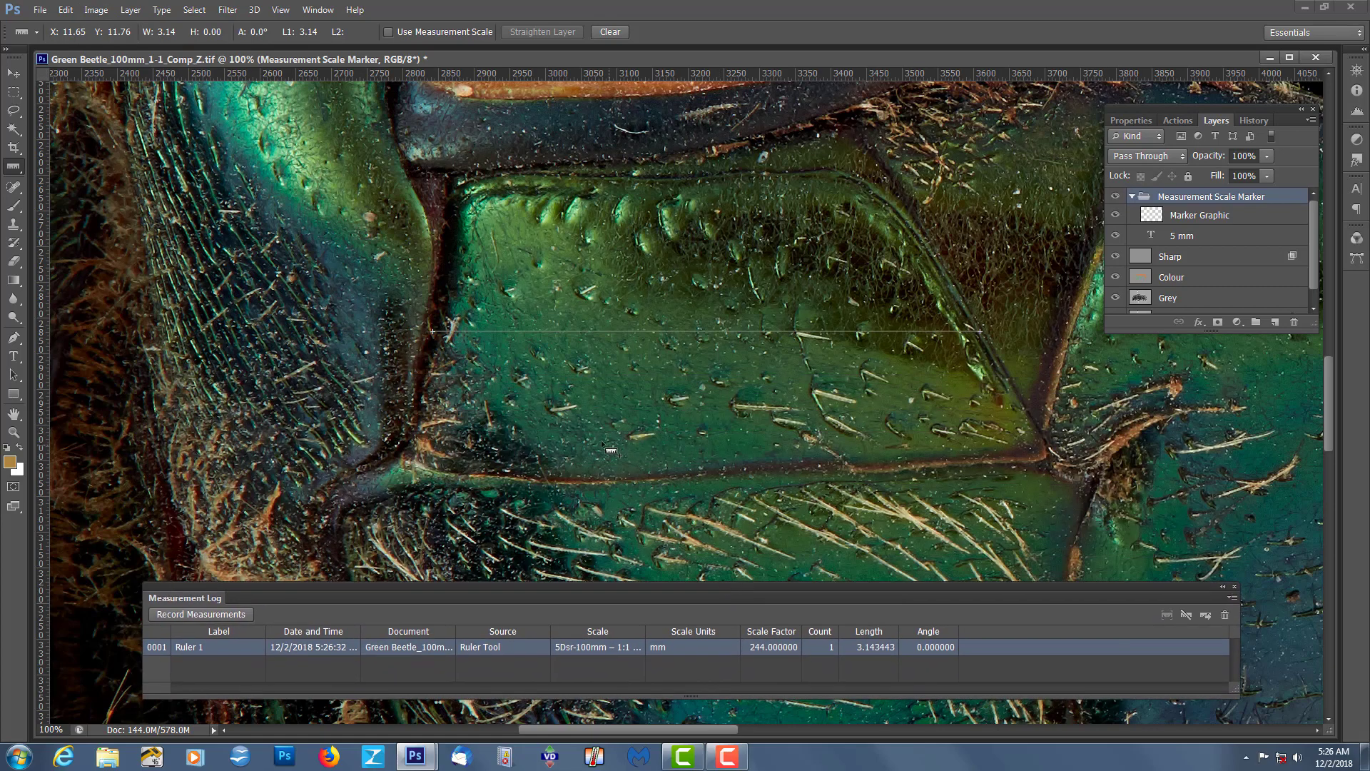
# - Measure the green body plate's vertical height with the Ruler Tool and record it in the Measurement Log
pyautogui.moveTo(664, 182); pyautogui.dragTo(668, 472)
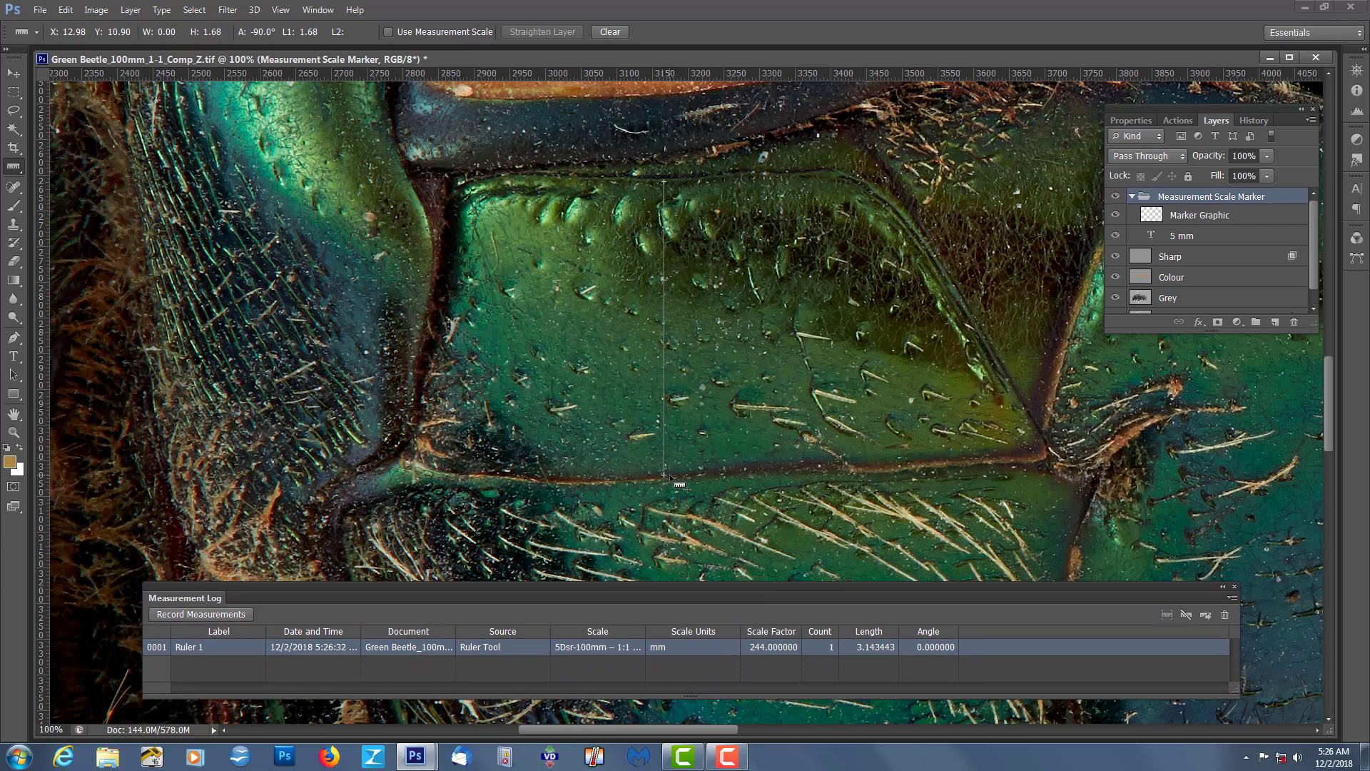
pyautogui.click(166, 617)
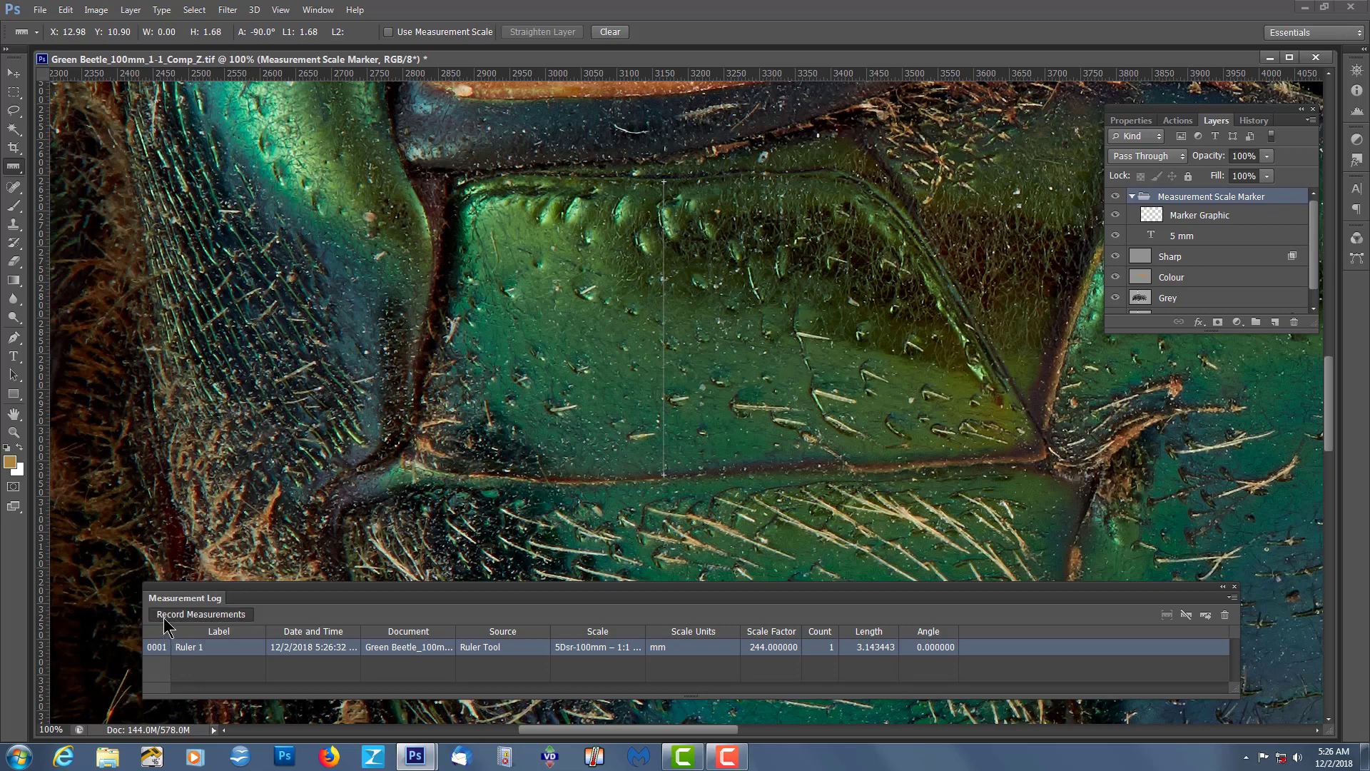
# - Open the export of both recorded ruler measurements, cancel without saving a file, and close the Measurement Log
pyautogui.keyDown('shift'); pyautogui.click(973, 645); pyautogui.keyUp('shift')
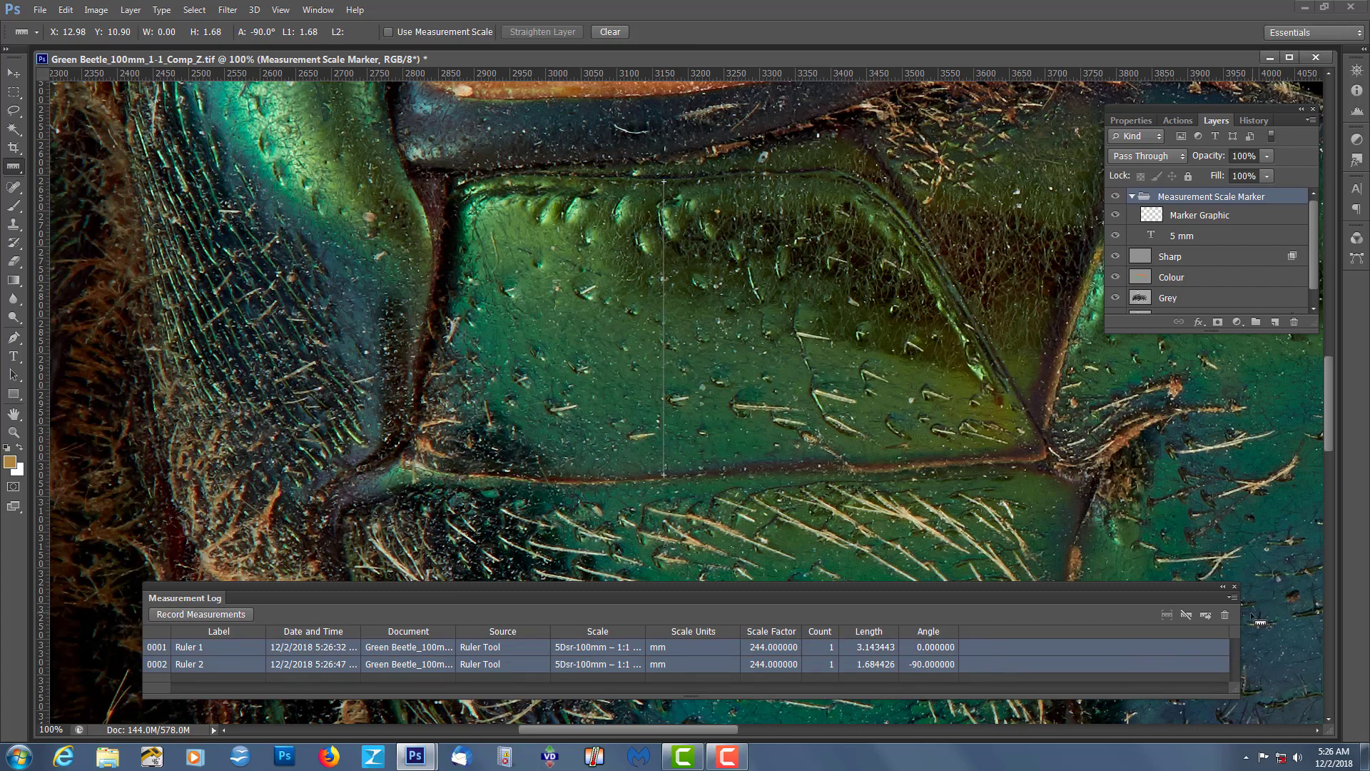
pyautogui.click(1205, 616)
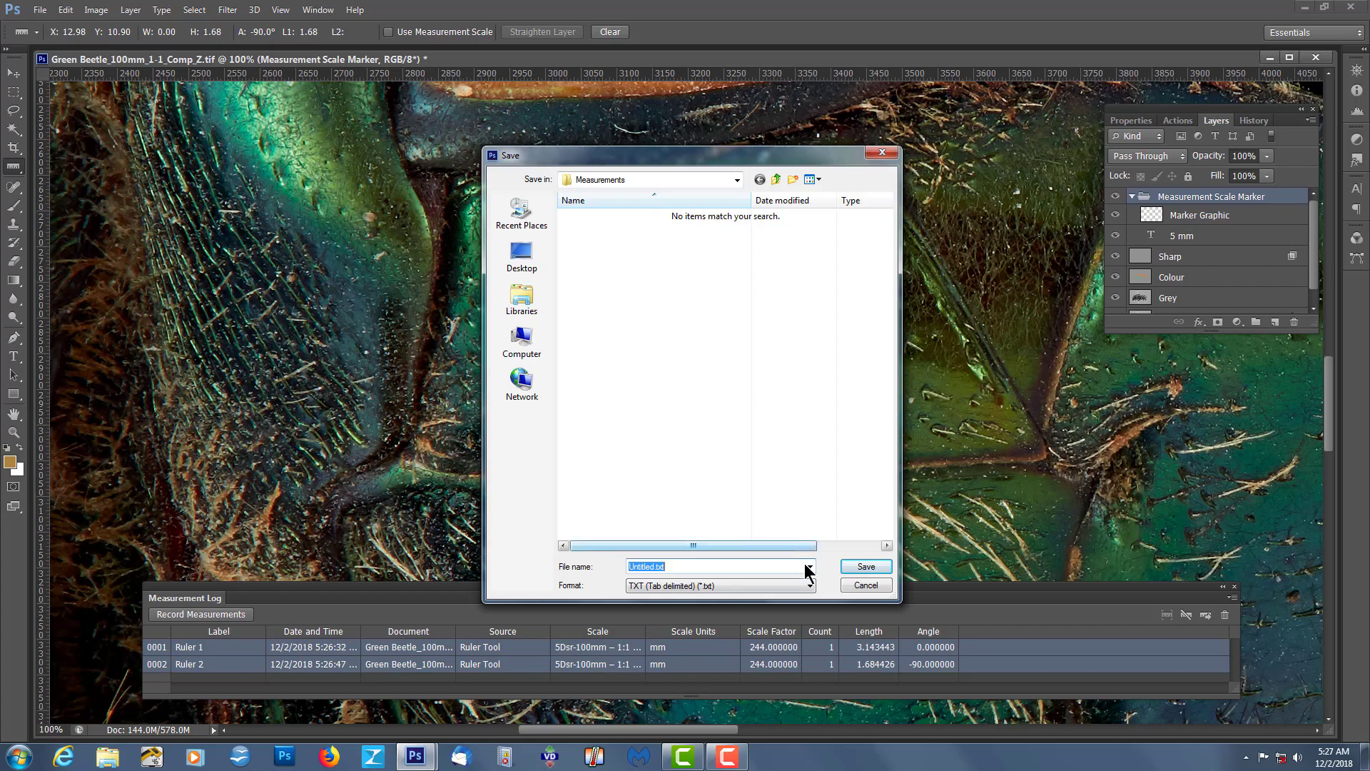
pyautogui.click(863, 585)
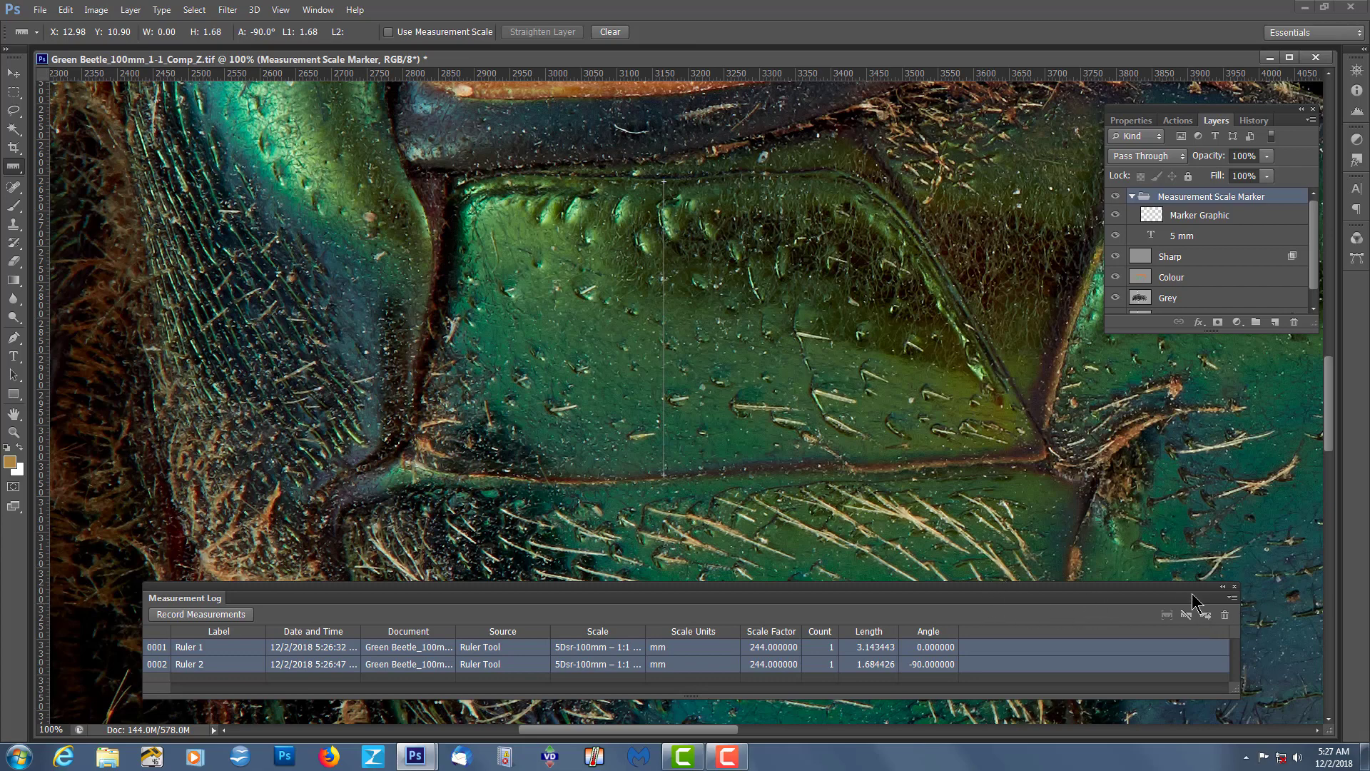
pyautogui.click(1236, 587)
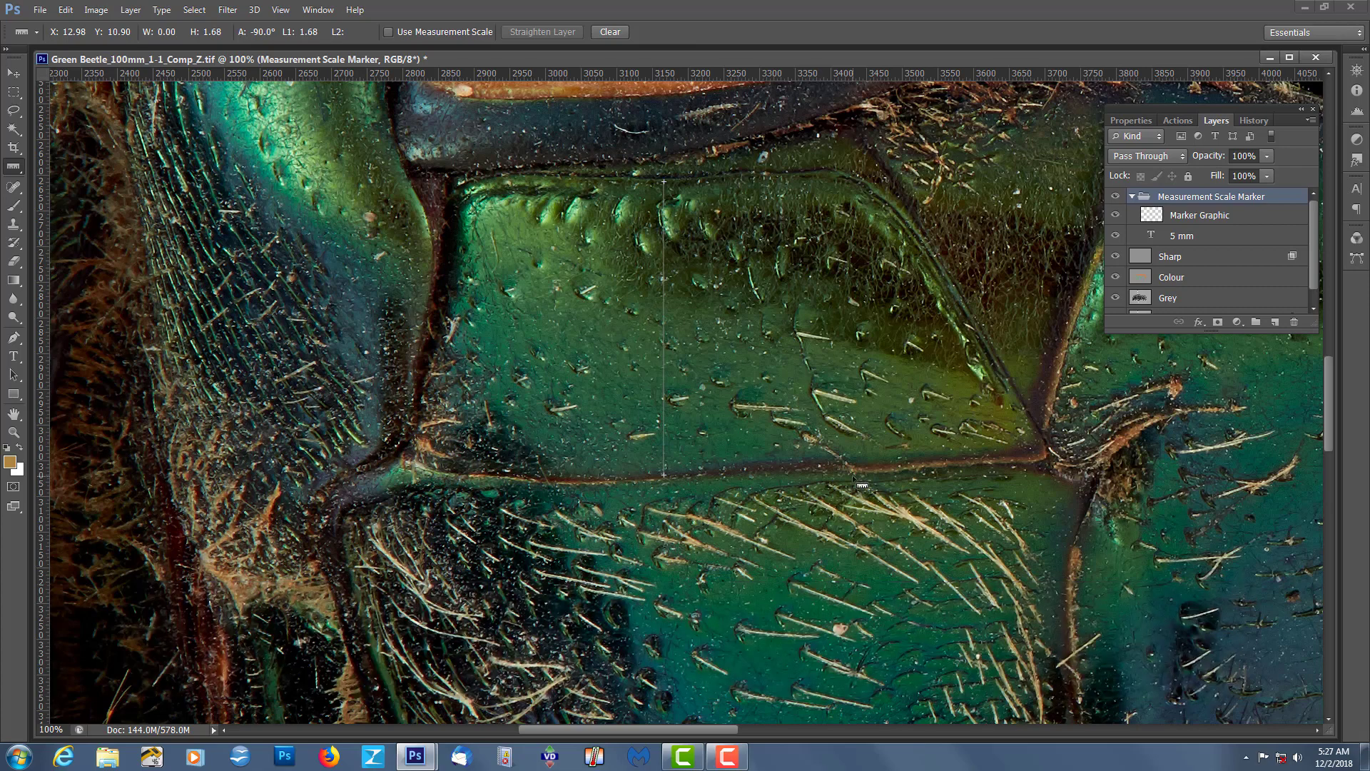